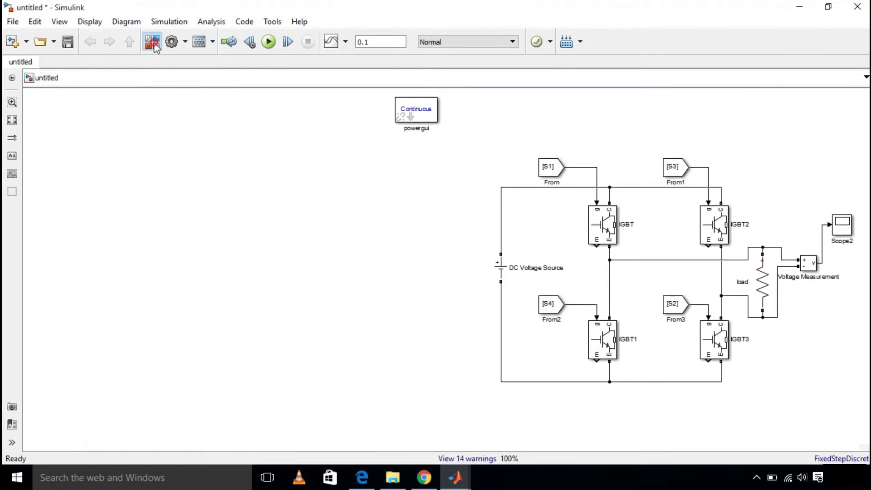
- Add a Scope block from the Commonly Used Blocks library to the model
click(151, 46)
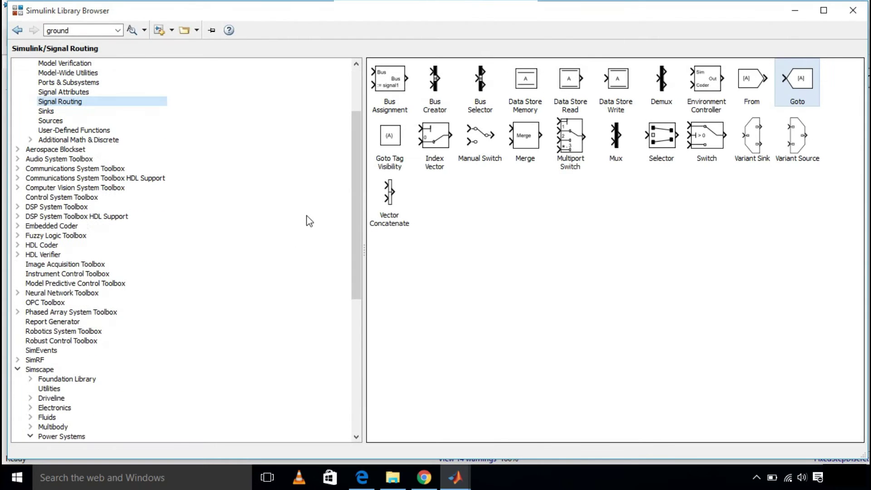
scroll(307, 220, down, 4)
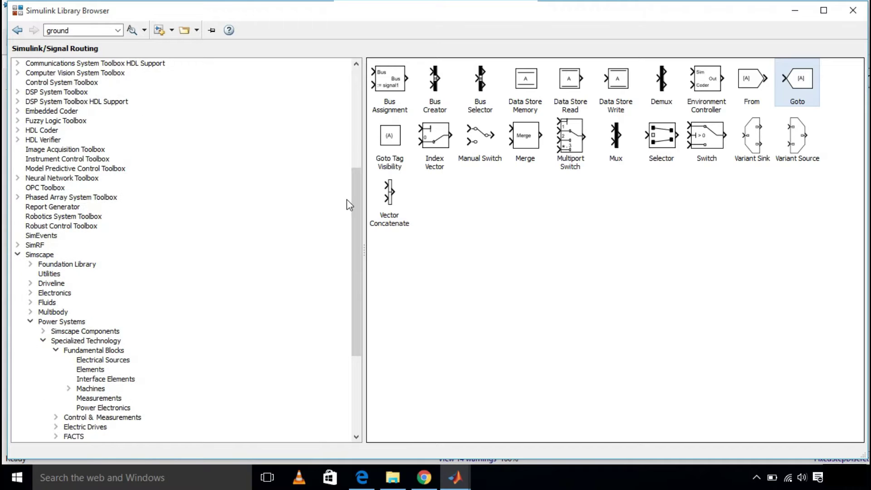
scroll(344, 212, up, 7)
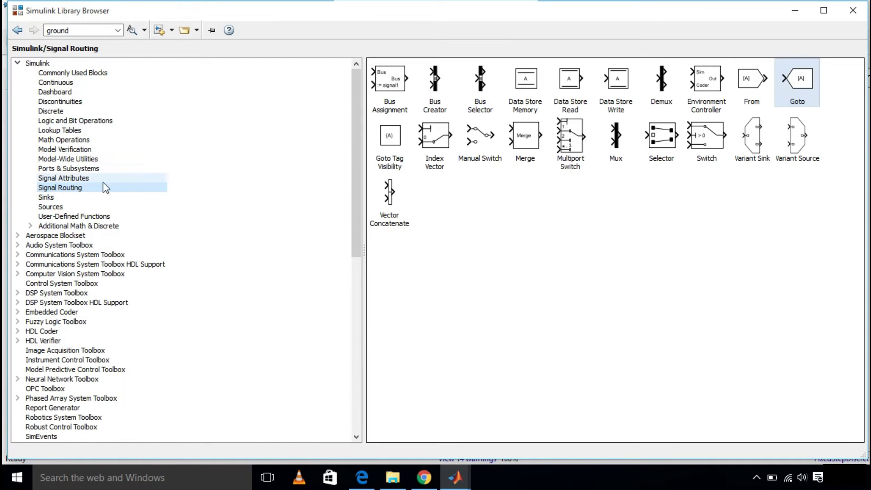
click(57, 73)
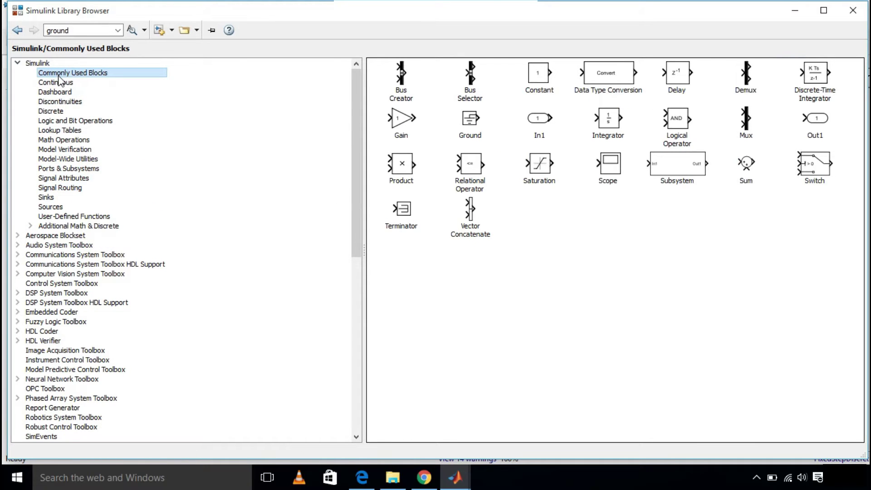
click(612, 166)
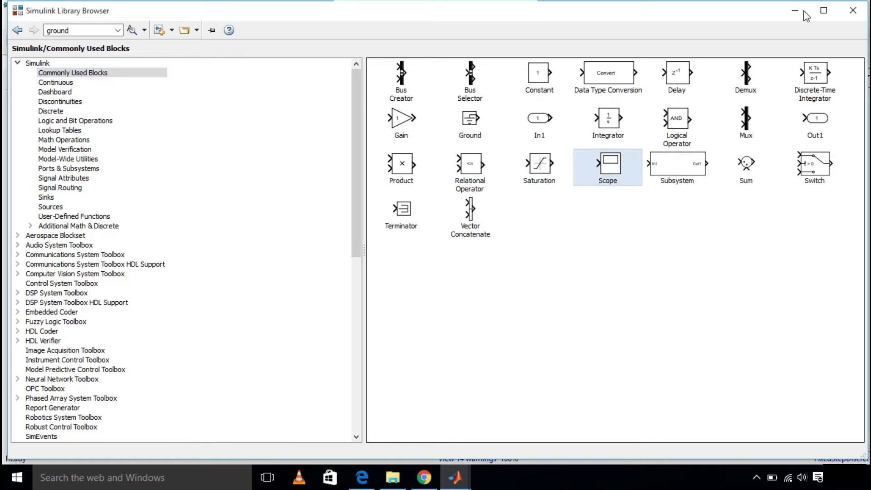
right_click(612, 171)
click(632, 178)
- Add Logical Operator, Mux and Relational Operator blocks from the Commonly Used Blocks library to the model
click(677, 120)
right_click(681, 122)
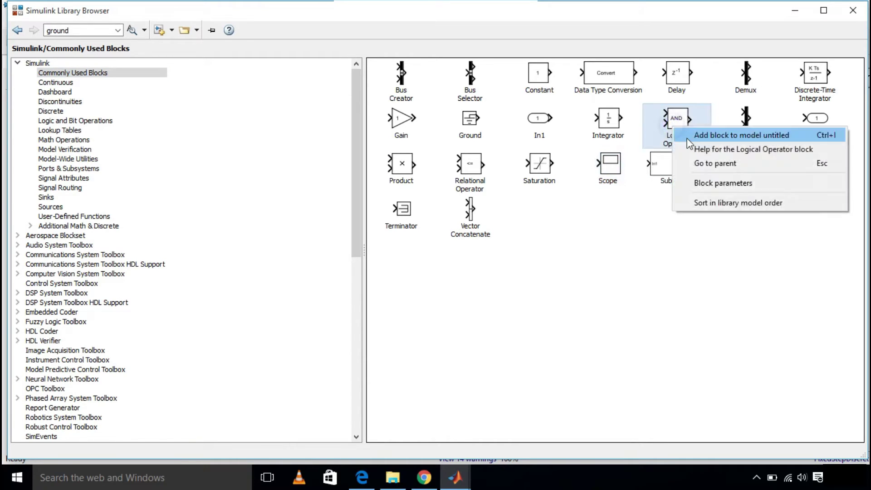
click(707, 132)
click(748, 118)
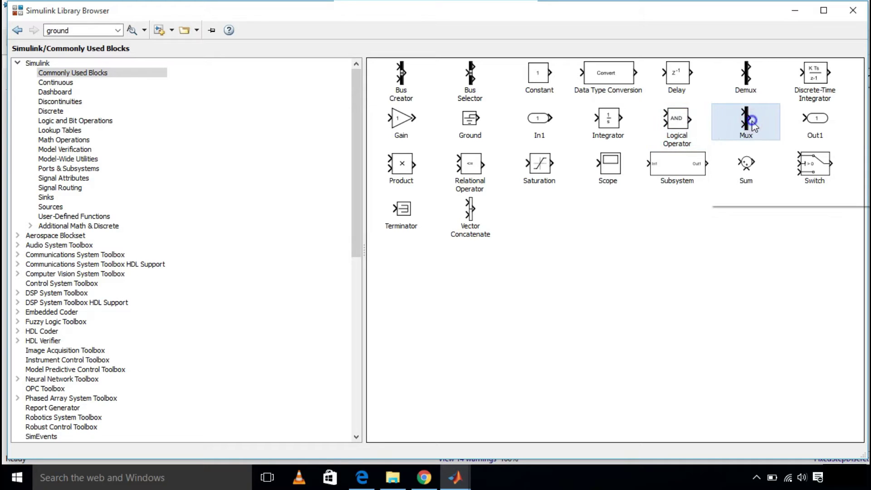
right_click(753, 120)
click(765, 129)
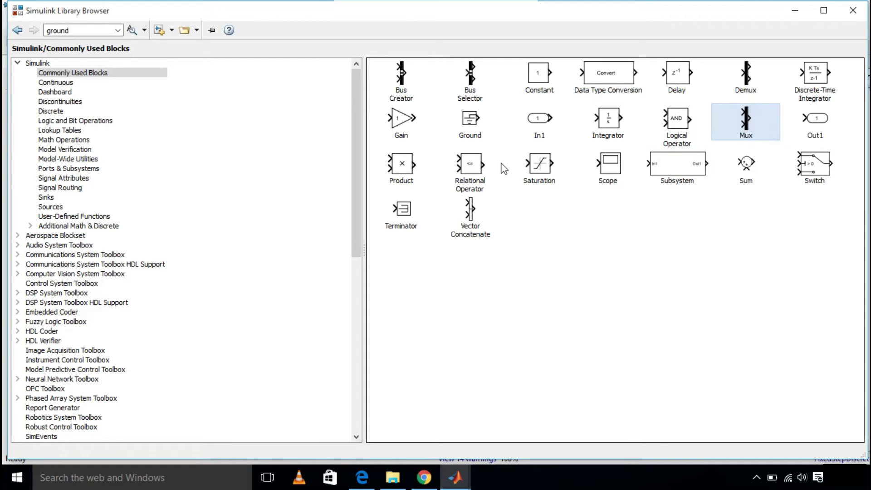
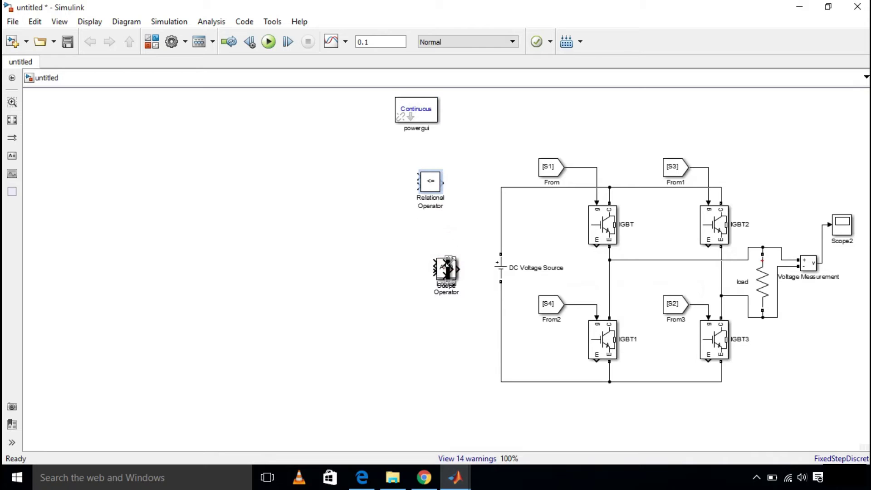
- Separate the stacked Mux, Logical Operator and Scope blocks in the empty area beside the inverter circuit
drag(450, 268, 351, 169)
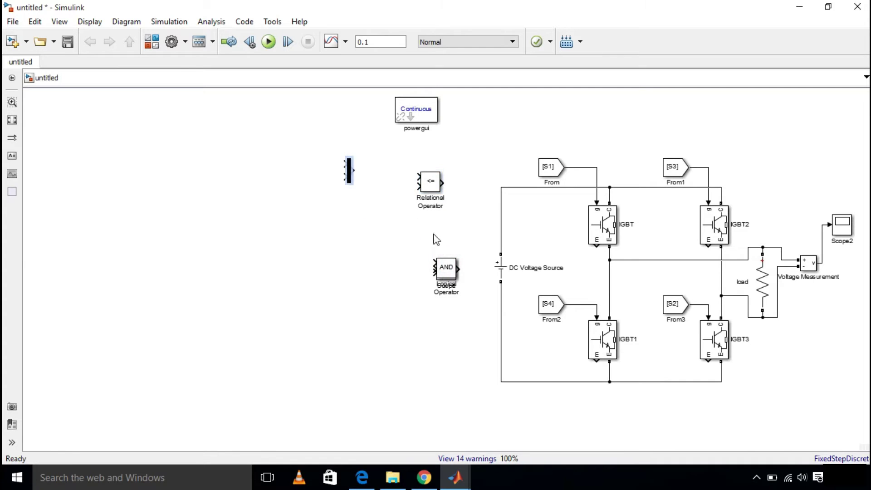
drag(448, 268, 382, 234)
drag(442, 271, 394, 290)
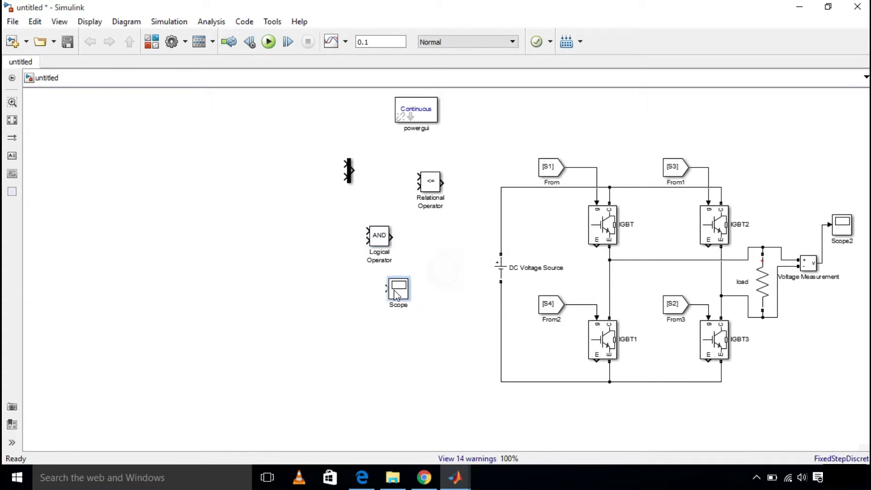
- Add a Sine Wave and a Repeating Sequence block from the Simulink Sources library to the model
click(151, 40)
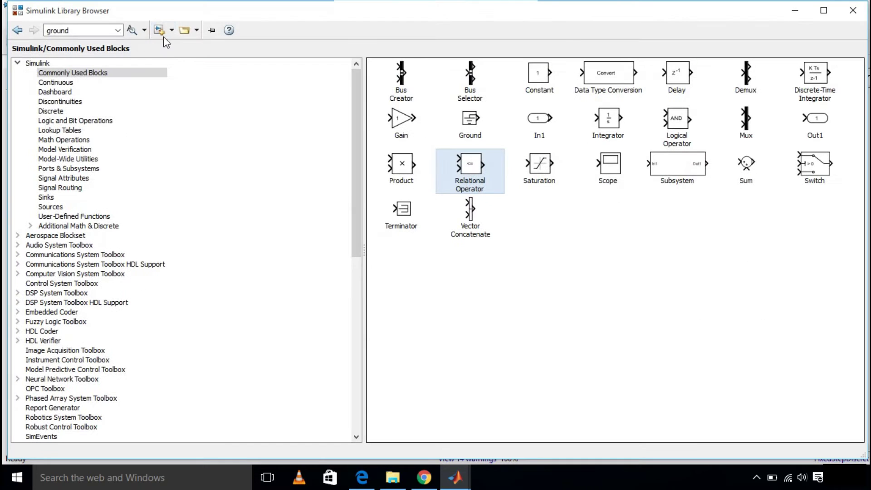
click(55, 206)
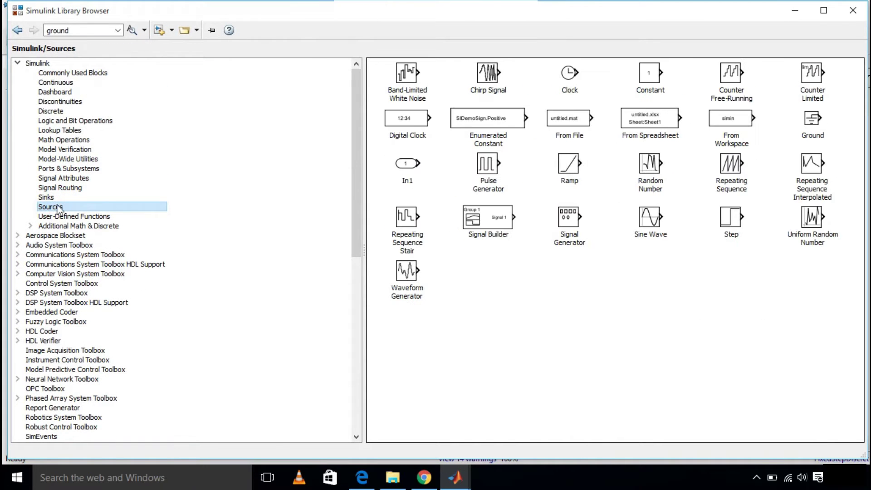
click(649, 234)
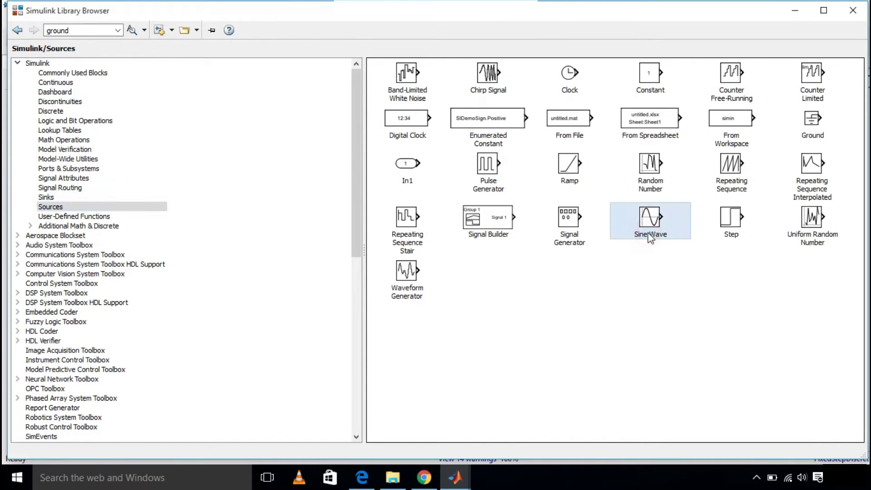
right_click(650, 234)
click(673, 241)
click(720, 164)
right_click(720, 165)
click(730, 173)
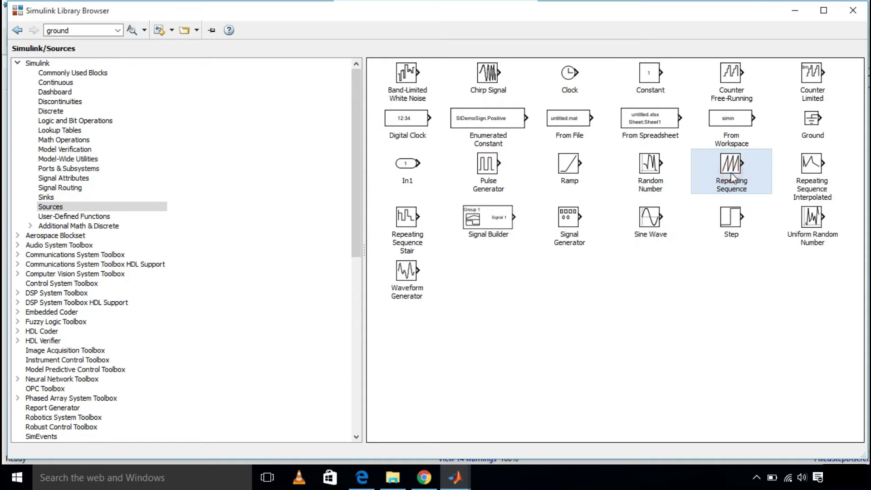
click(795, 13)
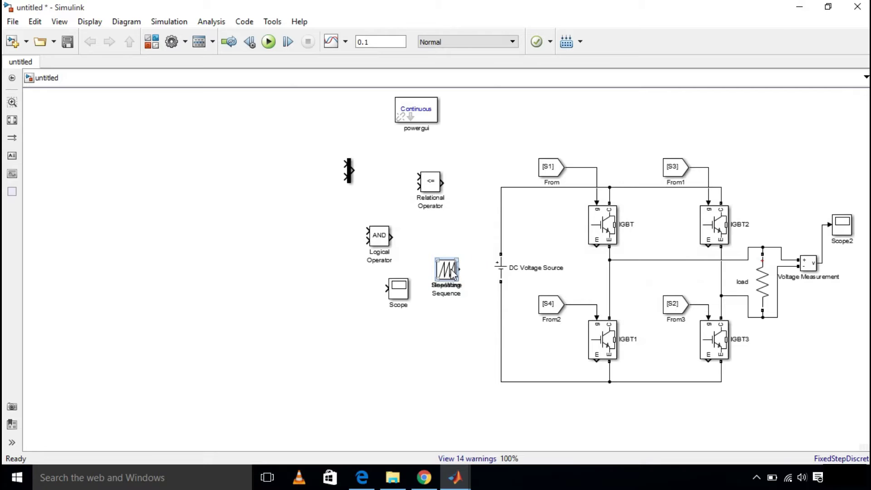
- Place the Sine Wave block at the far left of the model, with the Repeating Sequence block aligned directly below it
drag(452, 273, 137, 167)
drag(454, 271, 143, 235)
mouse_move(133, 168)
mouse_down()
mouse_move(159, 209)
mouse_move(143, 159)
mouse_up()
drag(161, 213, 143, 214)
drag(131, 167, 127, 181)
drag(136, 224, 135, 222)
- Set the Sine Wave block's frequency to 2*pi*50 rad/sec
click(134, 169)
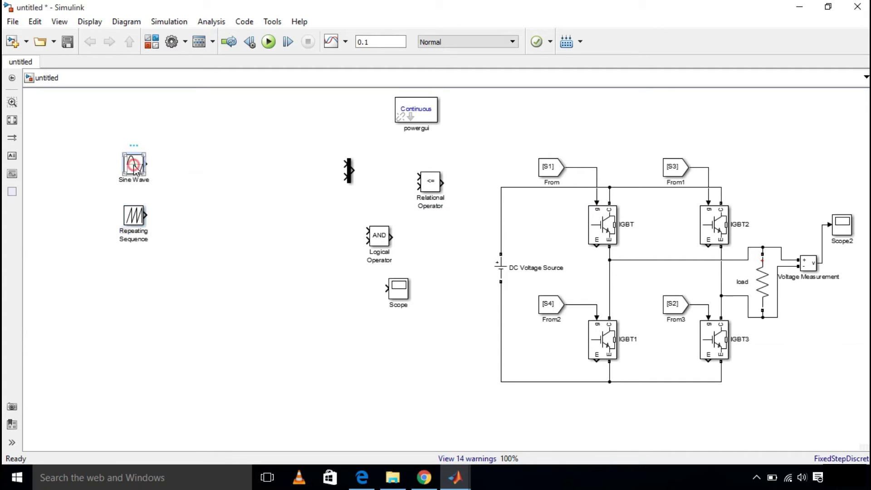
double_click(134, 168)
drag(440, 177, 437, 260)
double_click(227, 217)
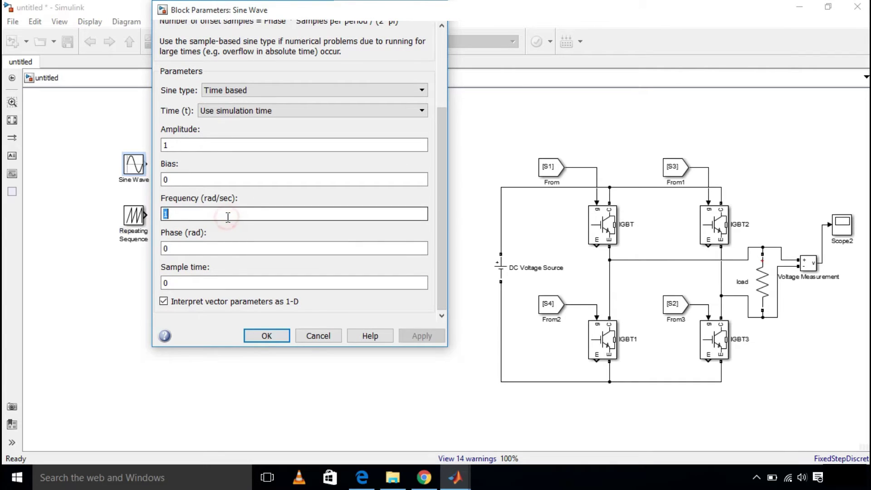
text(2*pi*50)
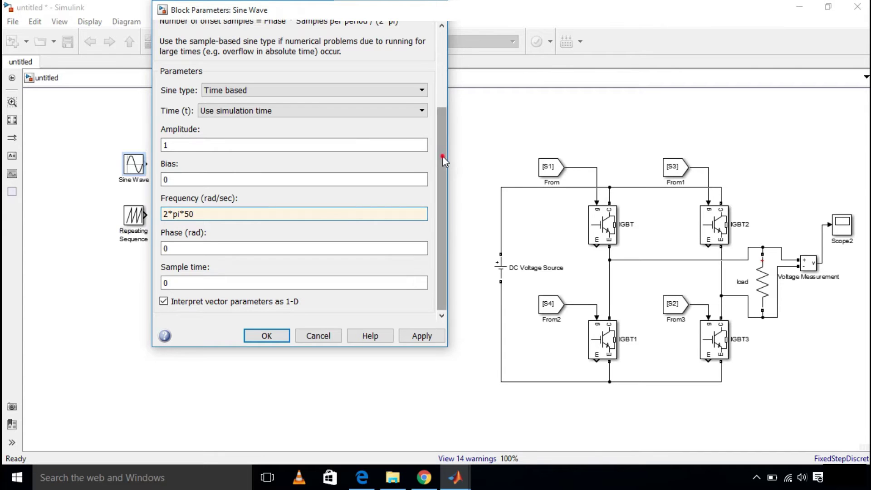
click(278, 336)
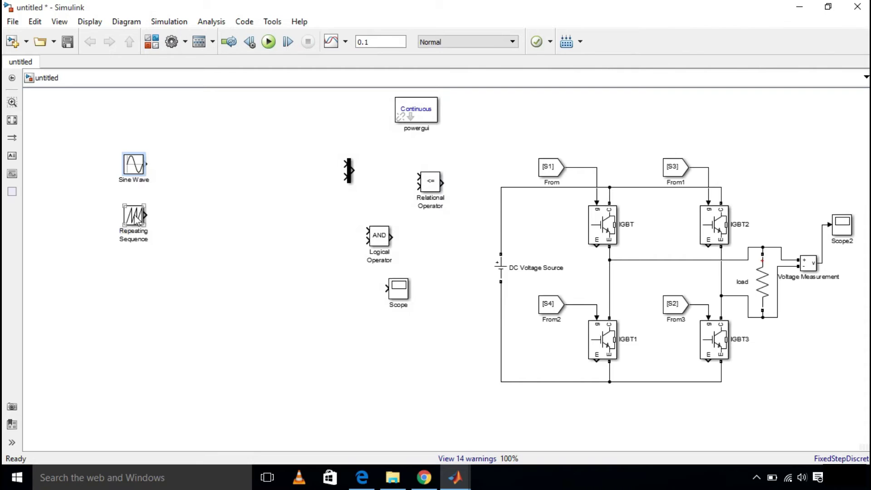
- Set the Repeating Sequence block's time values to [0 1 2 3 4]*[1/400]
double_click(134, 216)
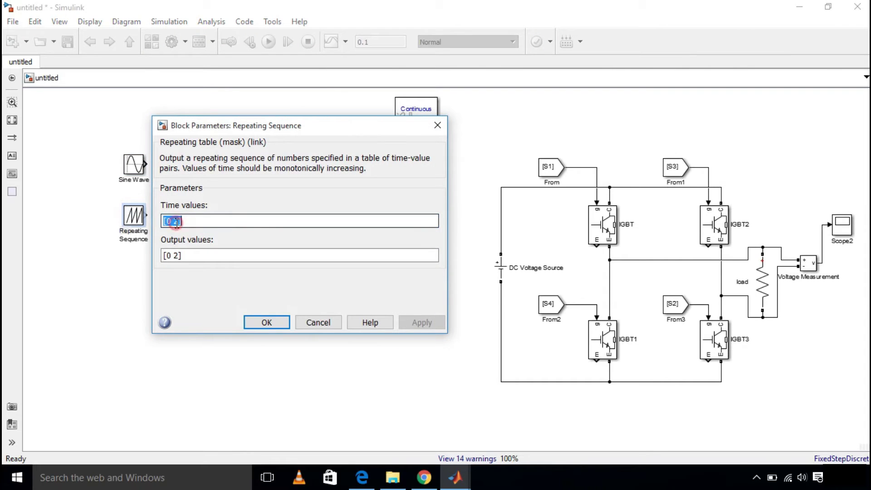
click(176, 221)
key(BackSpace)
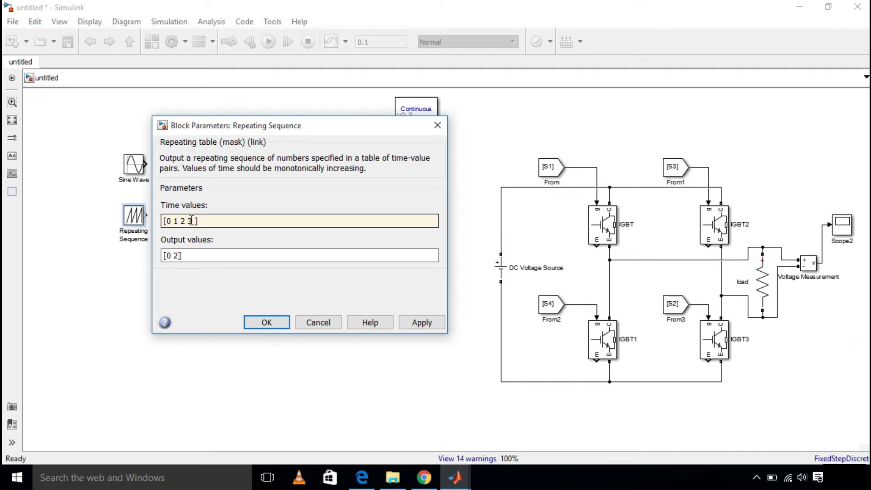
text(3 4)
key(Right)
text(*)
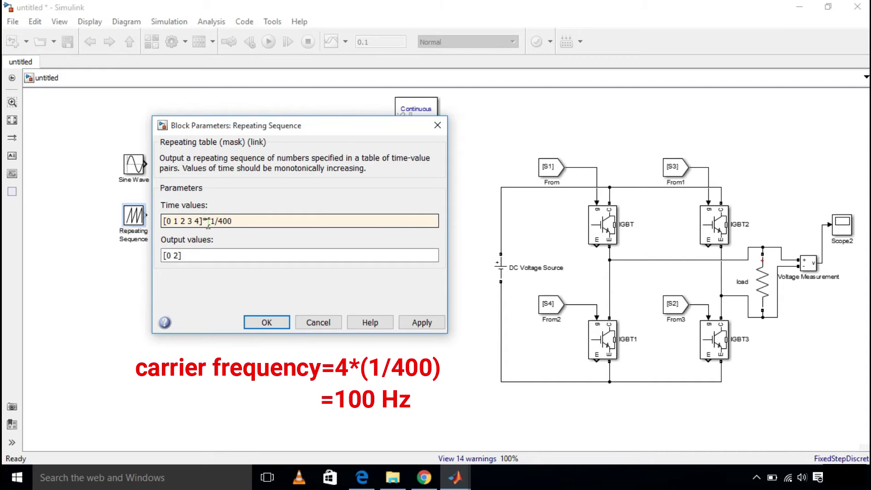
text([1/400])
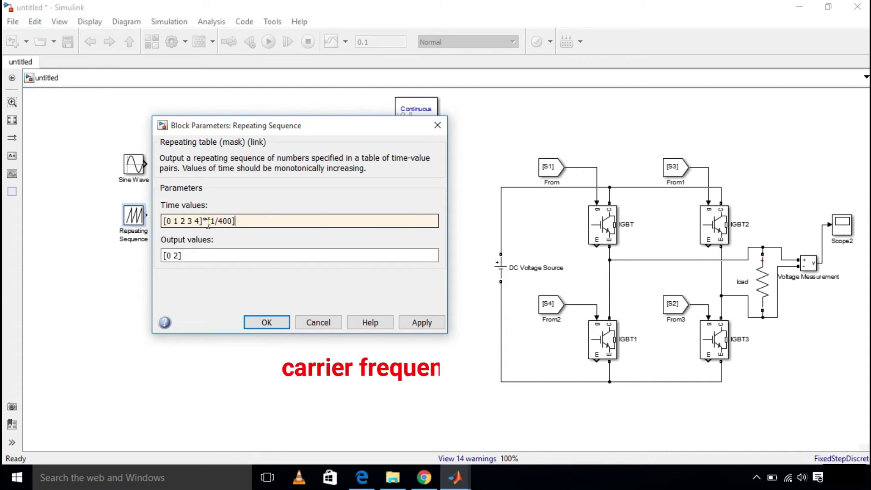
- Set the Repeating Sequence block's output values to [0 1 0 -1 0] and apply the parameters
drag(163, 255, 176, 256)
click(174, 256)
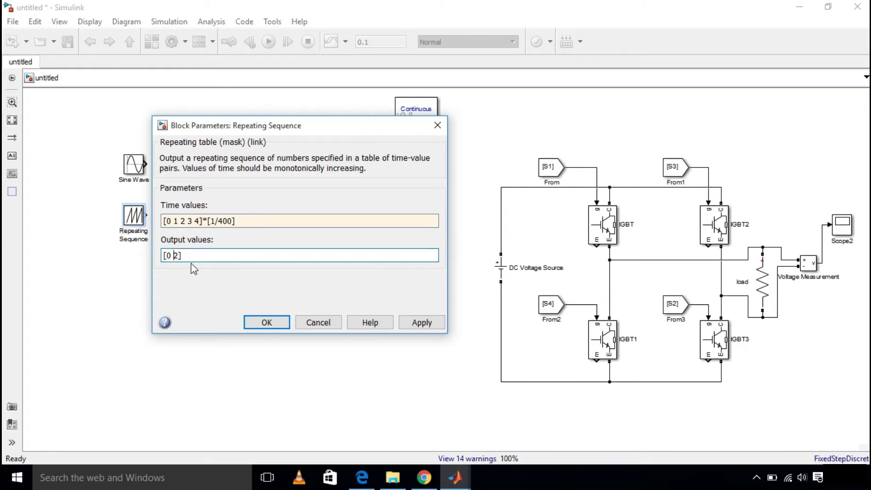
key(BackSpace)
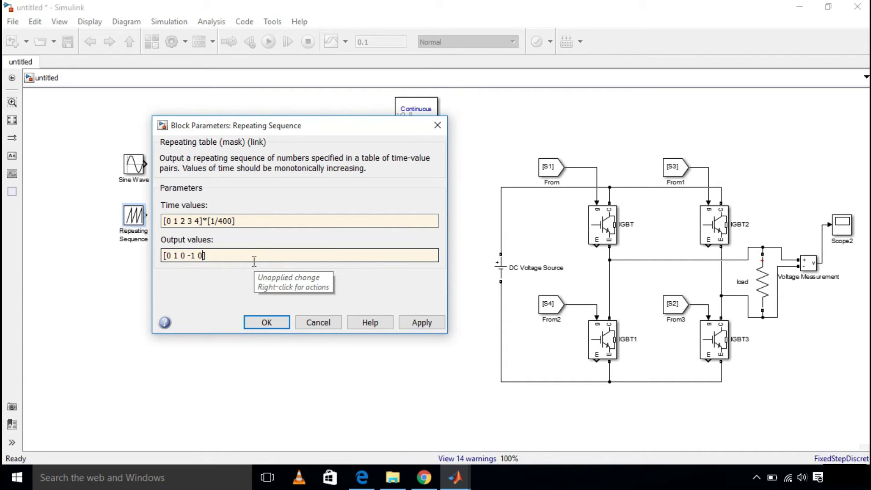
click(259, 325)
- Move the Mux to the right of the two source blocks and the Scope just beyond the Mux
click(195, 179)
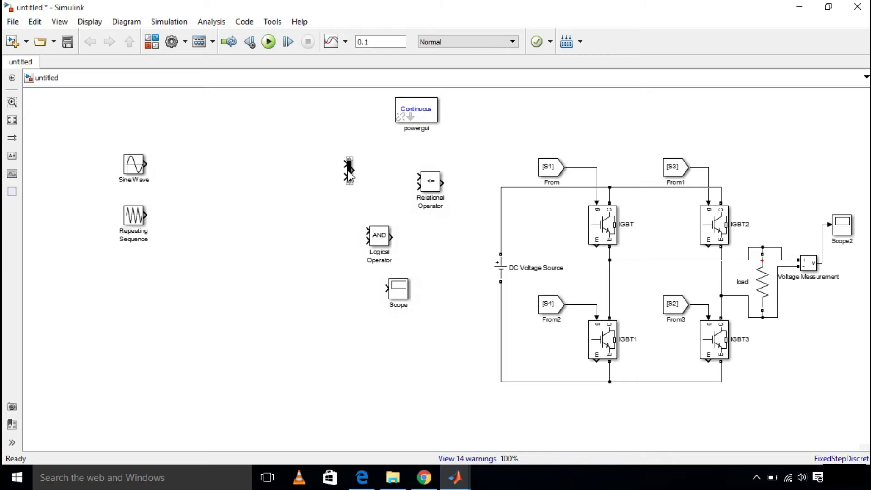
drag(351, 175, 199, 182)
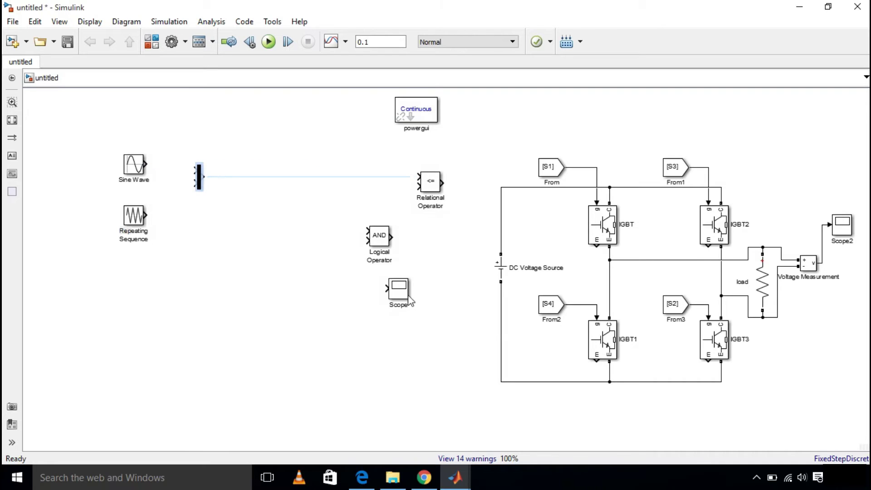
drag(406, 298, 237, 171)
- Connect the Sine Wave and Repeating Sequence to the Mux's two inputs and the Mux output to the Scope
click(199, 181)
click(176, 166)
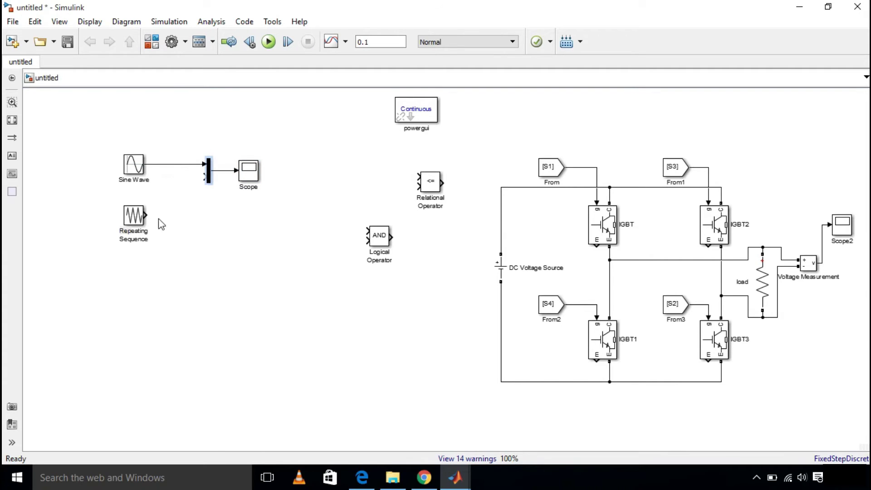
drag(146, 215, 205, 177)
click(280, 97)
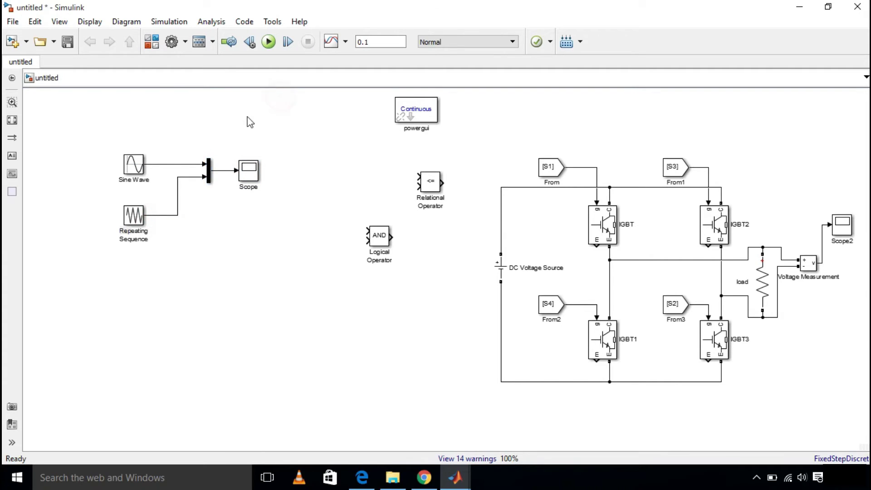
- Run the simulation and examine the sine and carrier waveforms in the Scope fed by the Mux
click(268, 41)
click(246, 178)
double_click(248, 181)
click(569, 67)
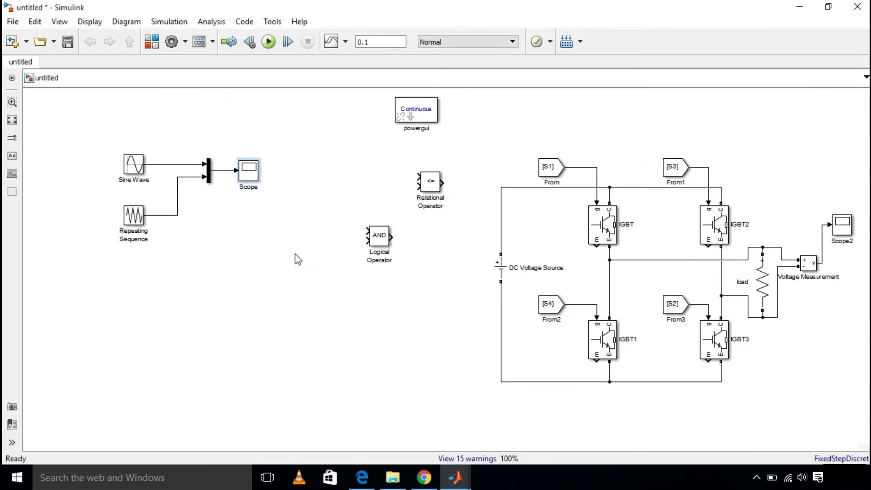
click(295, 254)
- Move the Relational Operator below the Mux and the Logical Operator to the lower right of it
drag(384, 238, 272, 269)
drag(430, 183, 217, 235)
drag(262, 275, 291, 265)
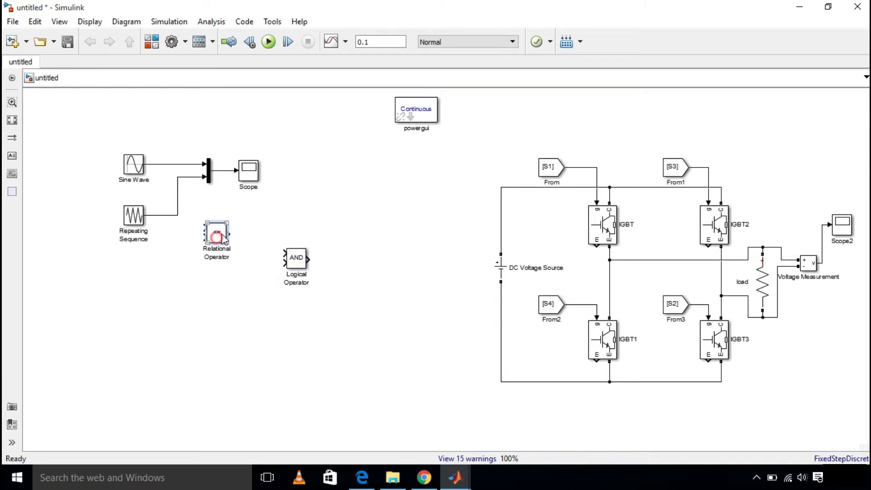
- Connect the Sine Wave and Repeating Sequence to the Relational Operator's first and second inputs, and set its operator to >=
drag(219, 240, 170, 171)
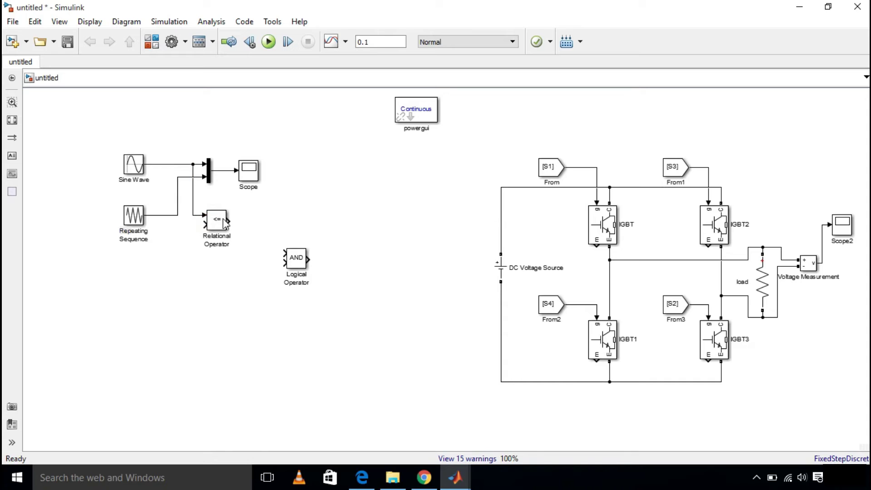
drag(205, 224, 166, 213)
double_click(217, 220)
click(351, 239)
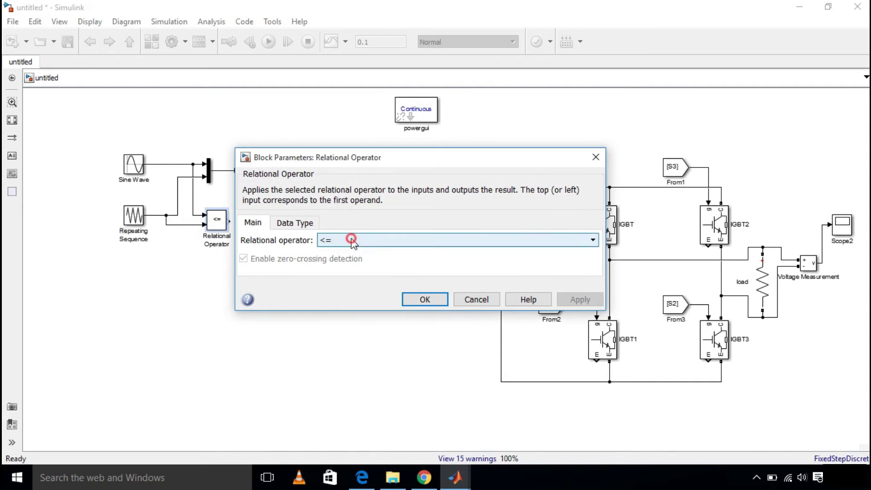
click(351, 293)
click(420, 298)
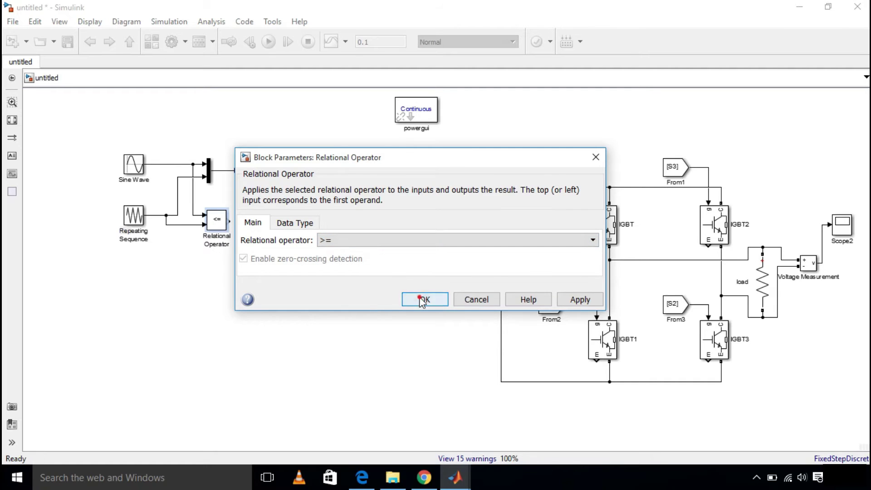
- Add a Goto block from the Simulink Signal Routing library and place it to the right of the Relational Operator
drag(300, 264, 281, 259)
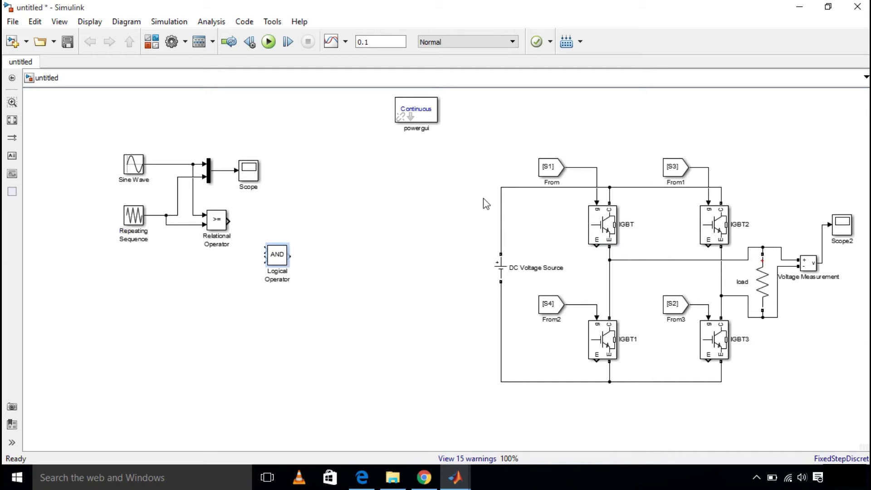
click(152, 41)
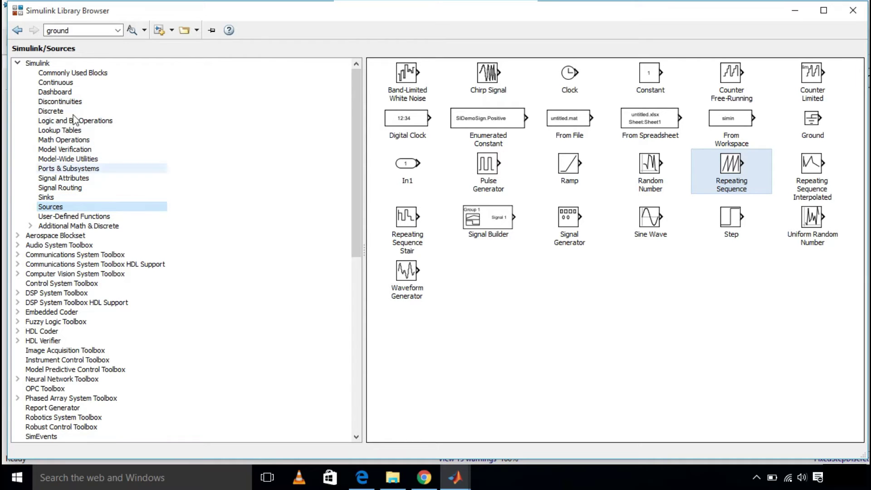
click(63, 73)
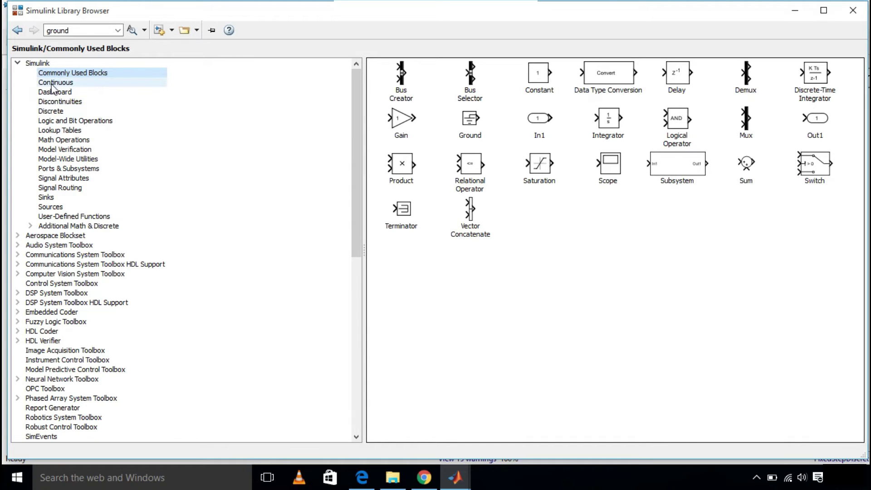
click(63, 178)
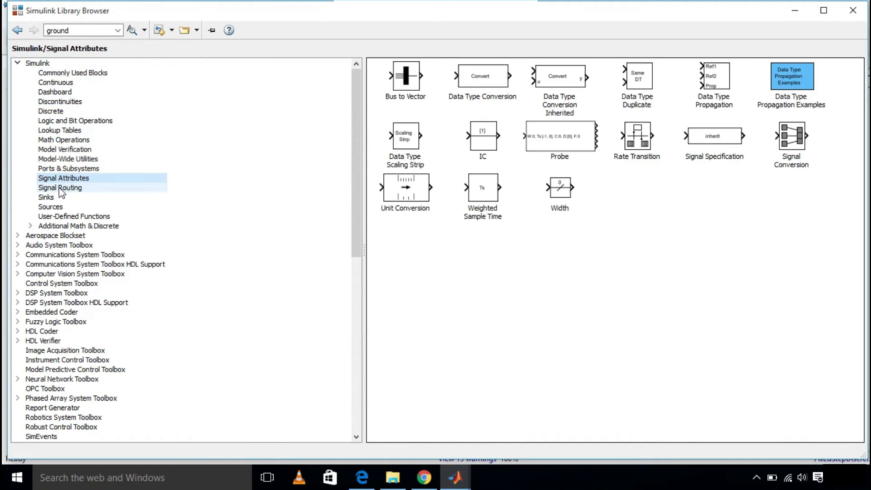
click(61, 188)
right_click(801, 89)
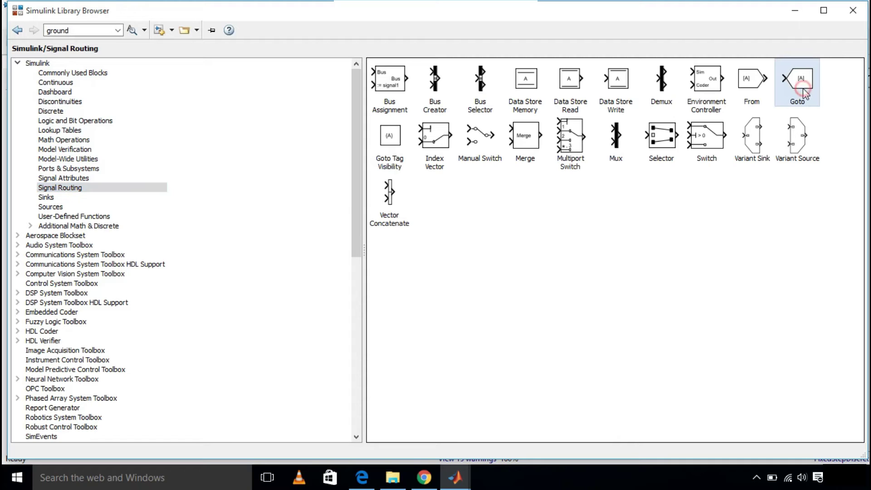
click(810, 98)
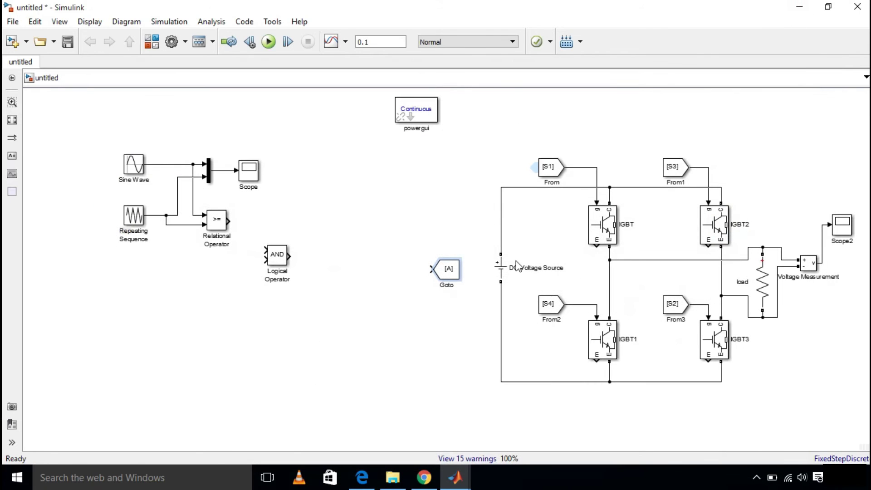
drag(453, 271, 338, 209)
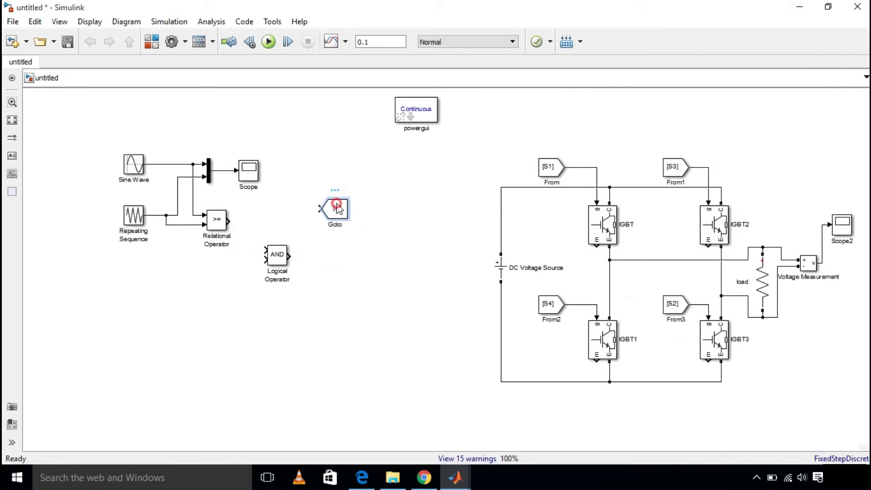
- Set the Goto block's tag to S1
double_click(336, 206)
double_click(433, 162)
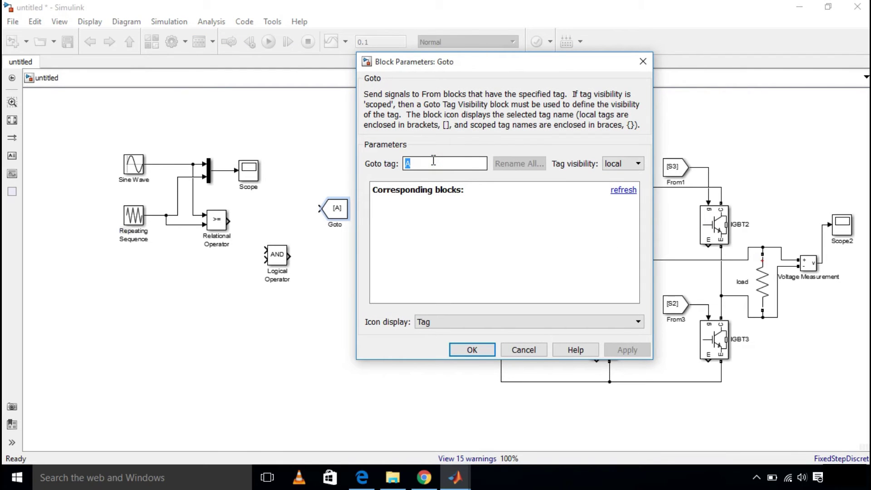
text(S1)
key(Return)
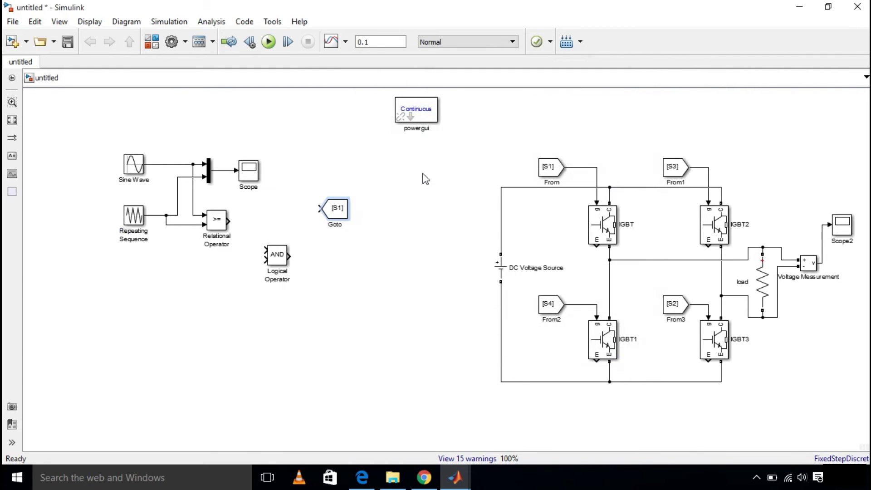
- Make three copies of the S1 Goto block below the original
drag(341, 208, 344, 274)
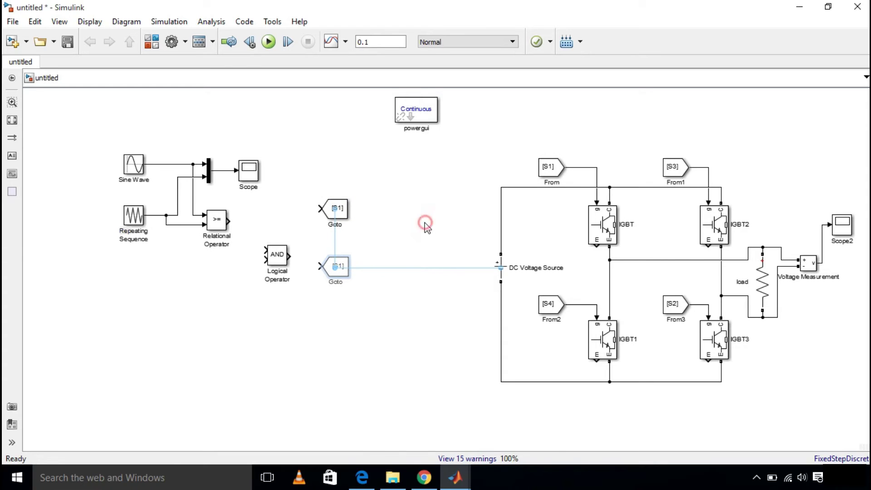
right_click(346, 267)
click(311, 305)
click(334, 269)
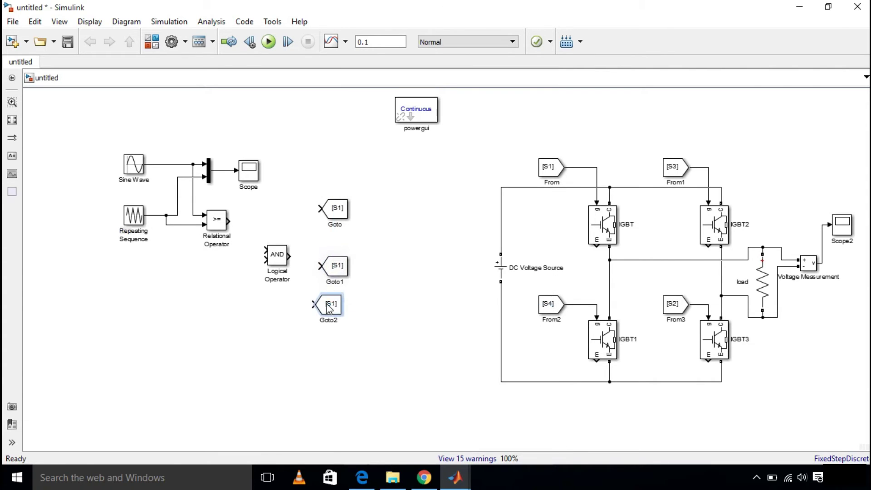
key(ctrl+v)
key(ctrl+v)
- Align the three Goto copies in one column beneath the original, with the first copy level with the Logical Operator
click(339, 262)
drag(339, 262, 339, 254)
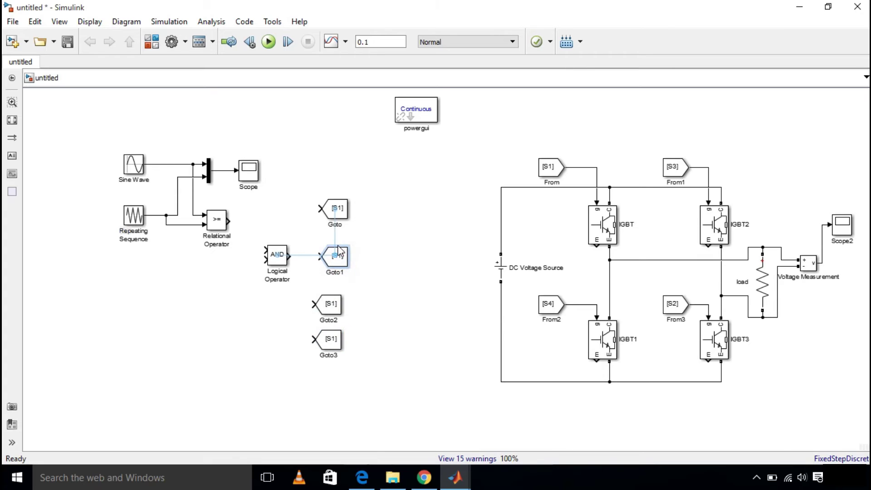
drag(330, 308, 337, 307)
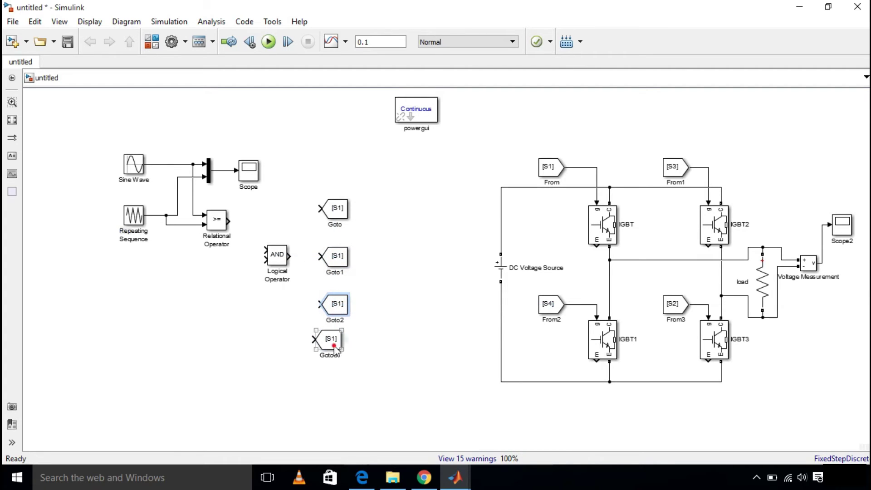
drag(329, 339, 336, 339)
drag(341, 305, 341, 296)
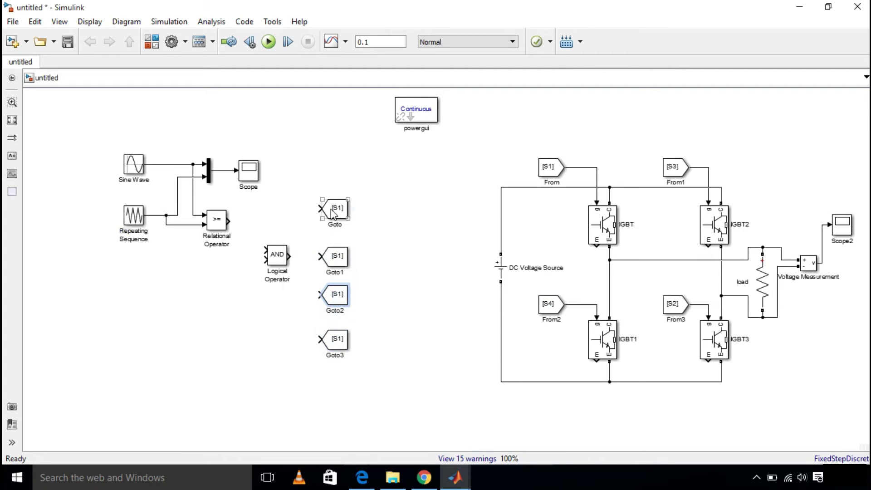
- Set the tag of the second Goto block in the column (Goto1) to S2
double_click(334, 255)
double_click(431, 211)
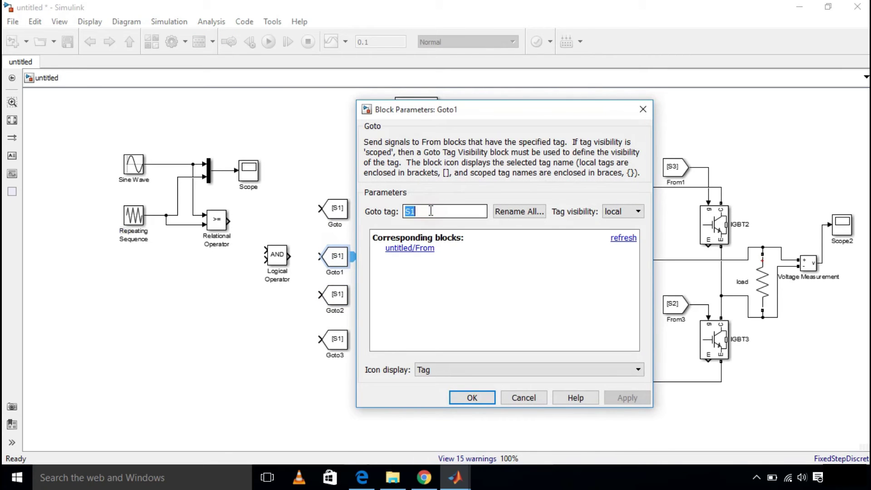
key(BackSpace)
text(2)
key(Return)
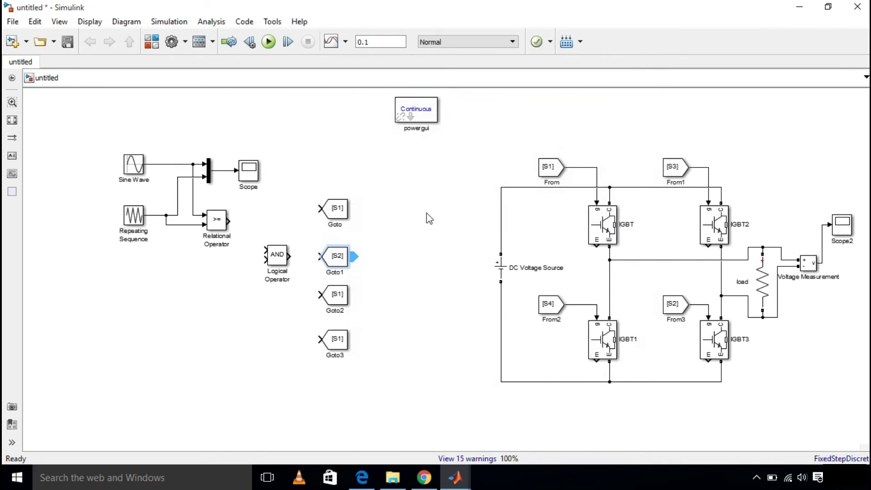
- Set the tag of the third Goto block in the column (Goto2) to S3
double_click(334, 294)
double_click(427, 244)
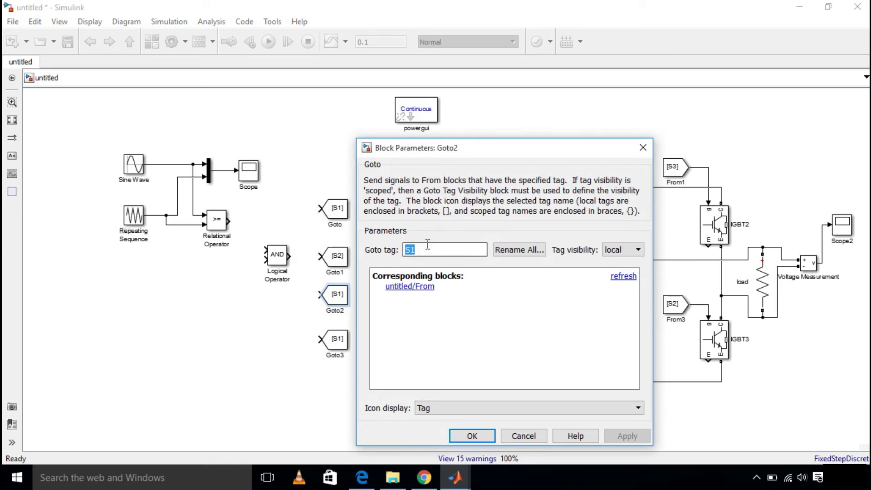
key(BackSpace)
text(3)
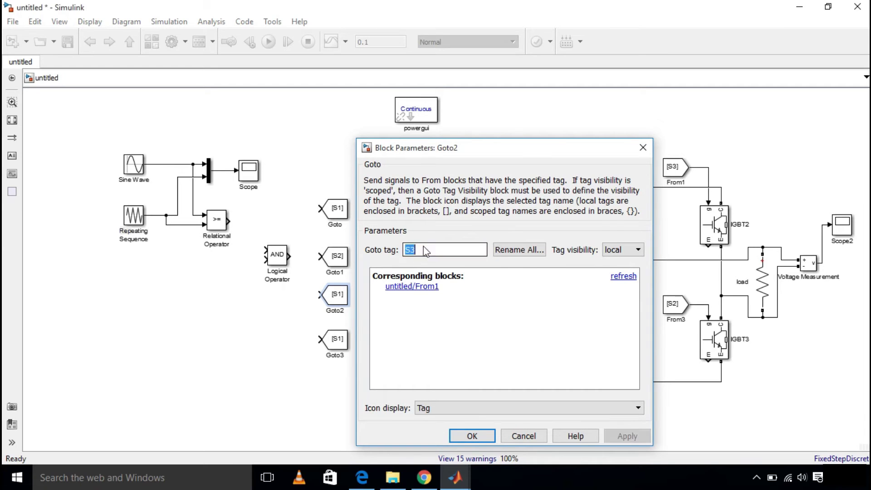
key(Return)
- Set the tag of the lowest Goto block in the column (Goto3) to S4
double_click(336, 339)
click(426, 257)
double_click(427, 262)
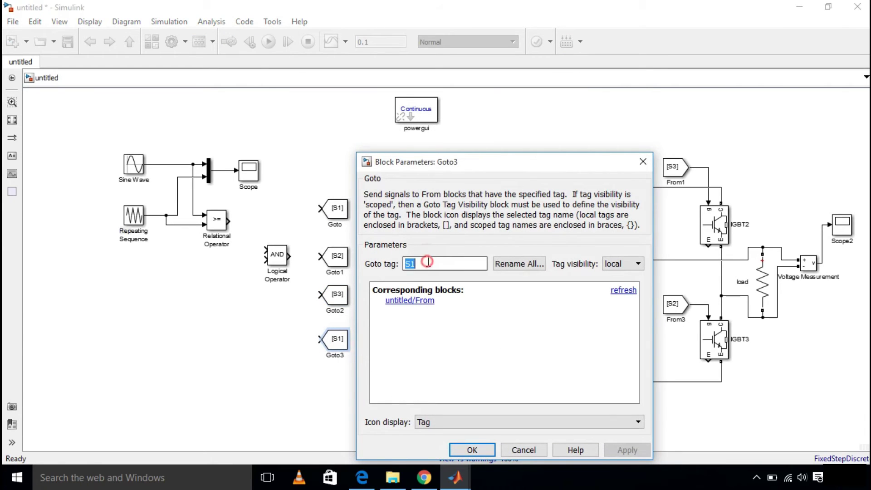
key(BackSpace)
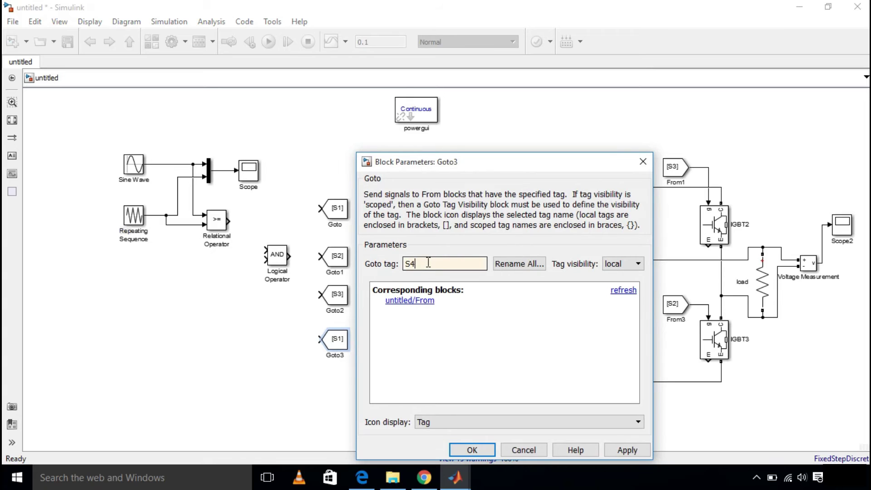
key(Return)
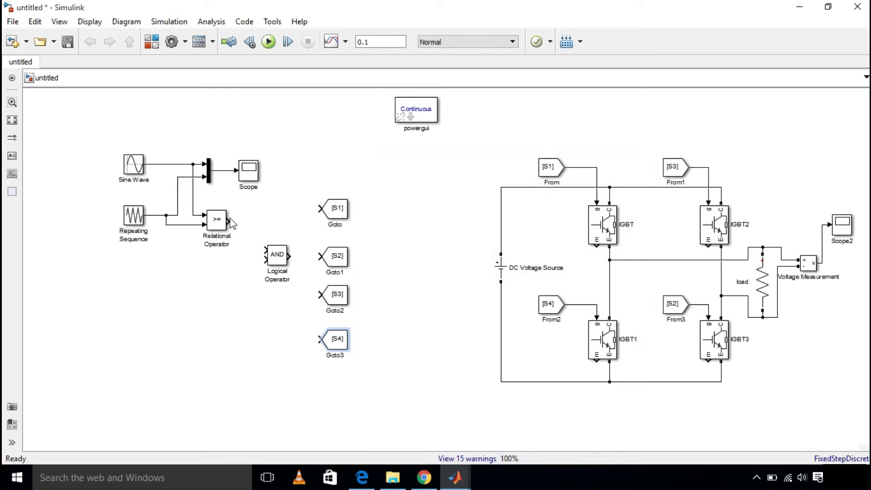
- Connect the Relational Operator's output to the S1 and S2 Goto blocks, moving the Logical Operator down out of the way
drag(230, 220, 321, 208)
drag(287, 249, 284, 297)
drag(320, 256, 275, 222)
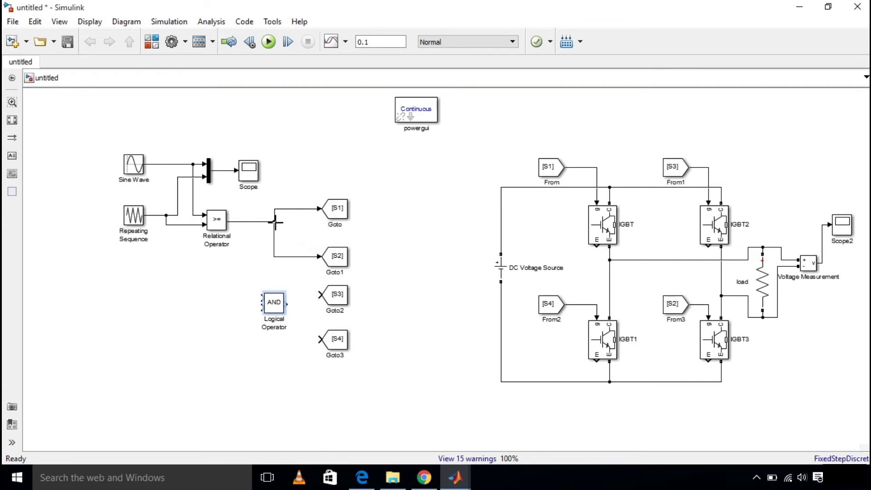
- Set the Logical Operator block's operator to NOT
double_click(274, 302)
click(385, 304)
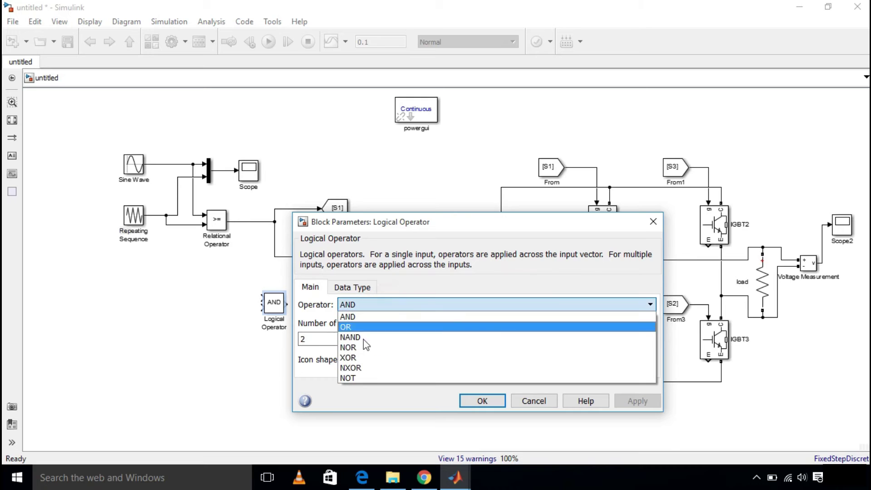
click(358, 380)
click(482, 400)
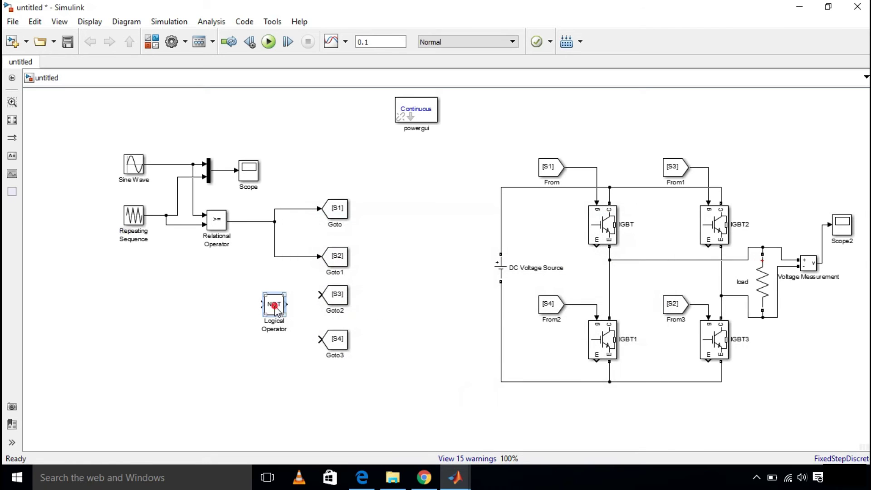
- Branch the Relational Operator's output into the NOT block and connect the NOT output to the S3 and S4 Goto blocks
drag(262, 302, 238, 222)
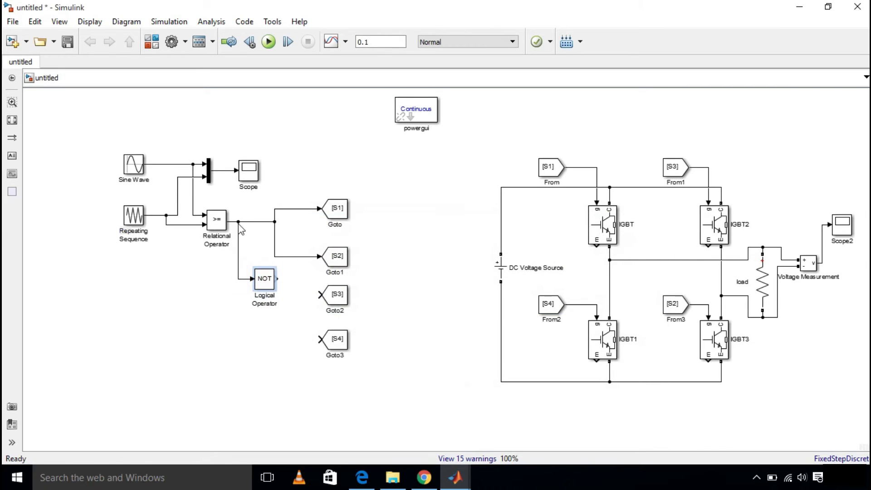
drag(279, 278, 321, 296)
drag(316, 338, 265, 294)
click(419, 273)
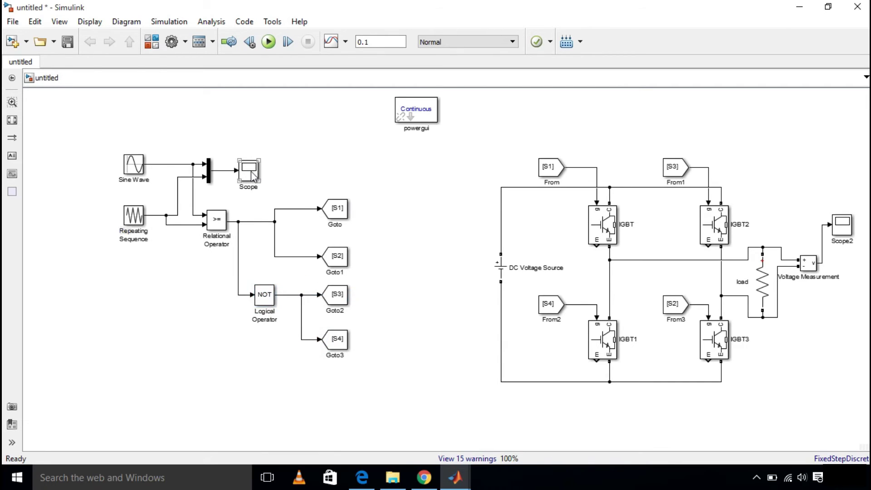
- Copy the Scope to the right of the Goto blocks and give the copy 2 input ports with two stacked displays
drag(252, 174, 405, 266)
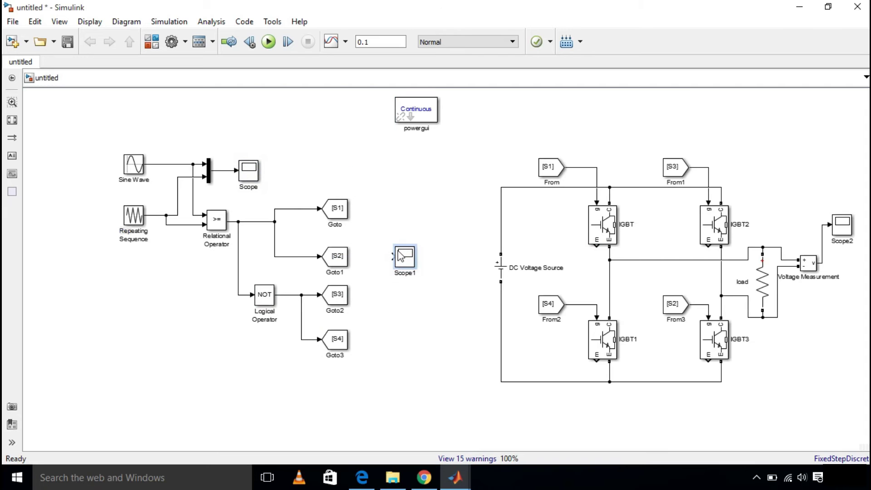
double_click(401, 257)
click(8, 39)
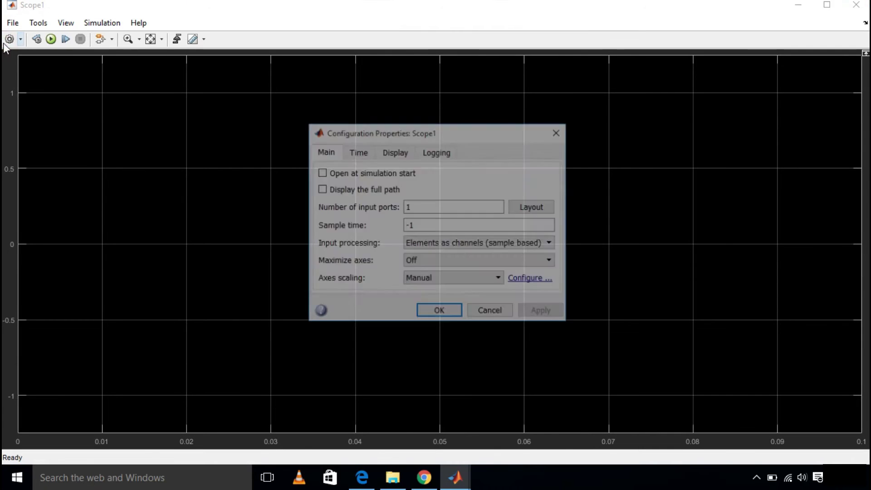
double_click(411, 208)
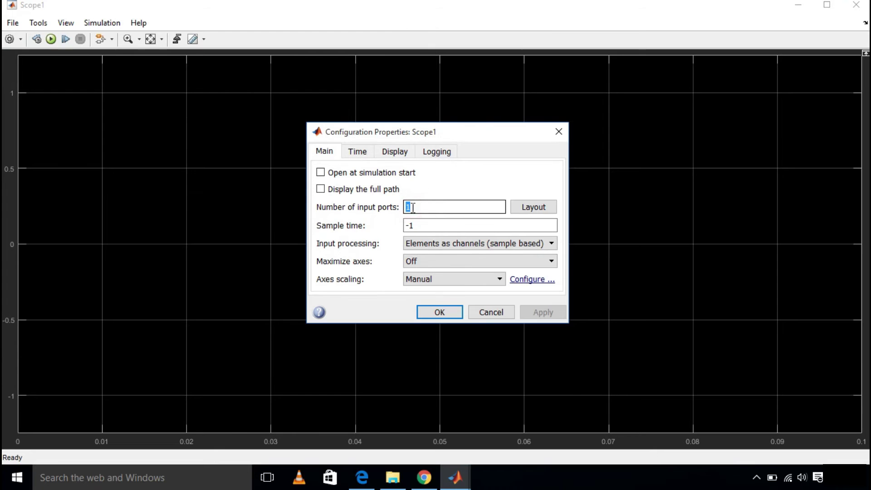
text(2)
click(542, 207)
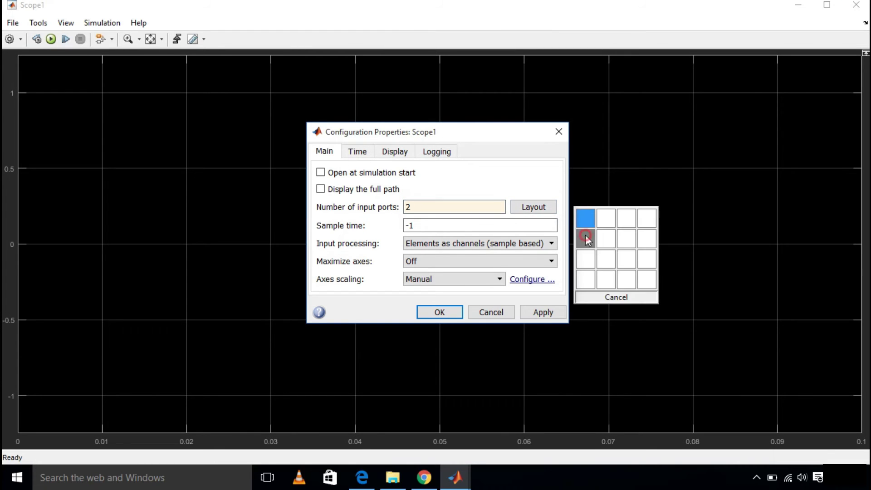
click(585, 235)
click(543, 312)
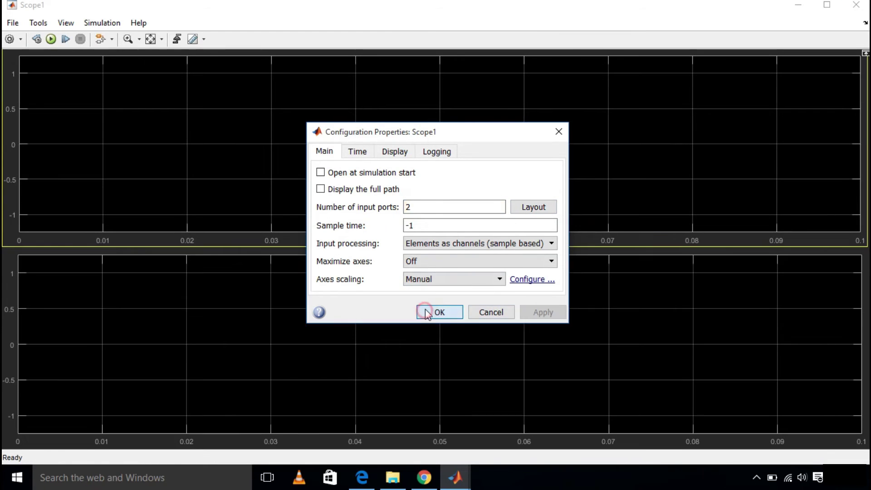
click(439, 312)
click(856, 5)
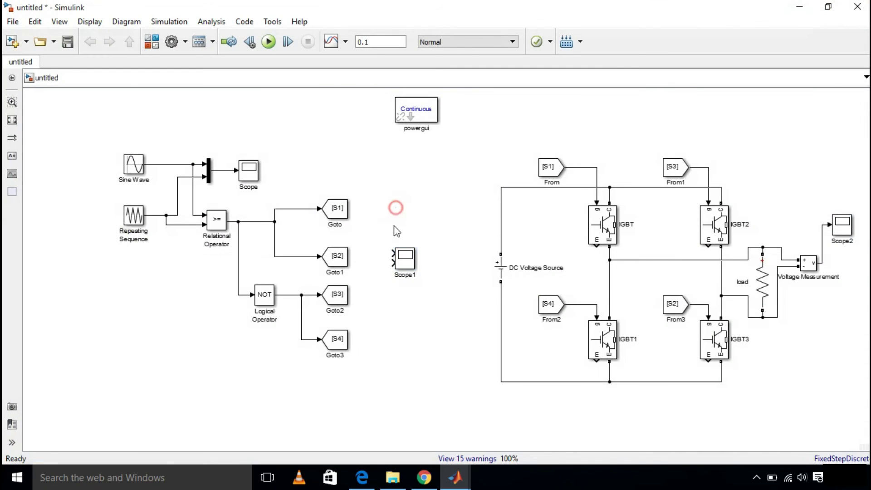
- Connect Scope1's first input to the S1 gate signal and its second input to the NOT block's output
drag(393, 252, 298, 208)
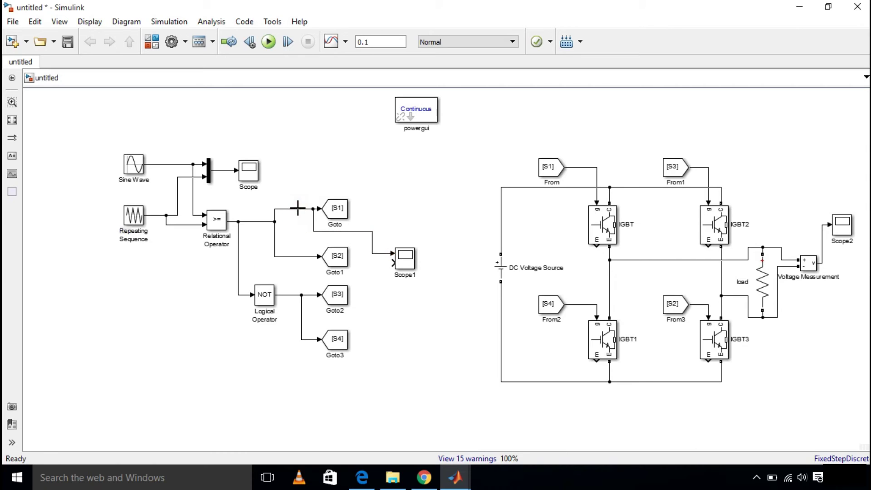
click(326, 156)
drag(392, 263, 302, 295)
- Check the amplitude set for the DC Voltage Source
double_click(500, 268)
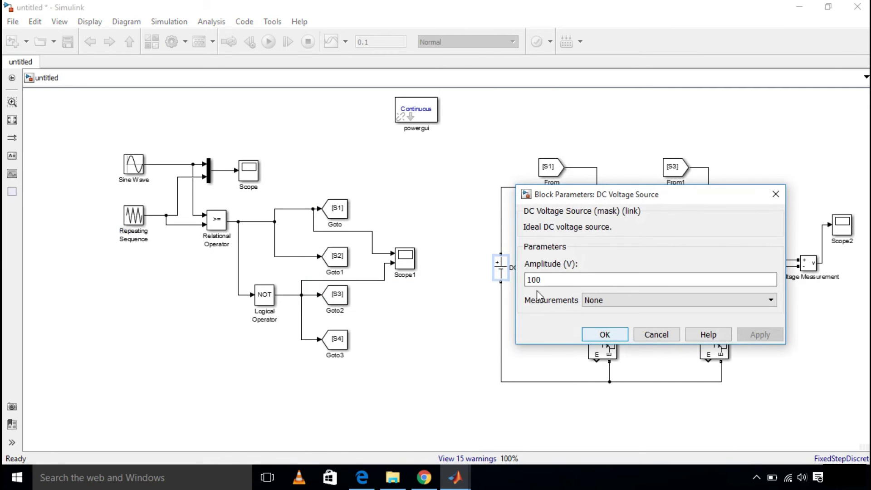
click(595, 333)
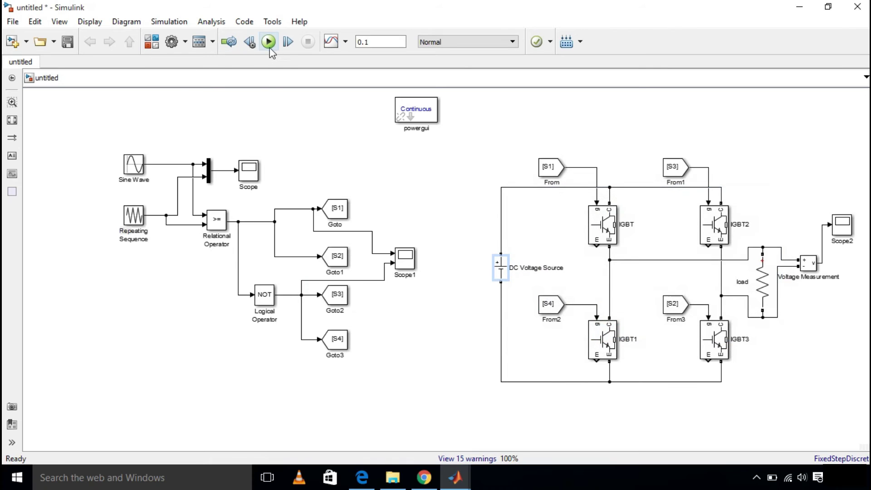
- View the reference and carrier waveforms on Scope and run the simulation
double_click(249, 166)
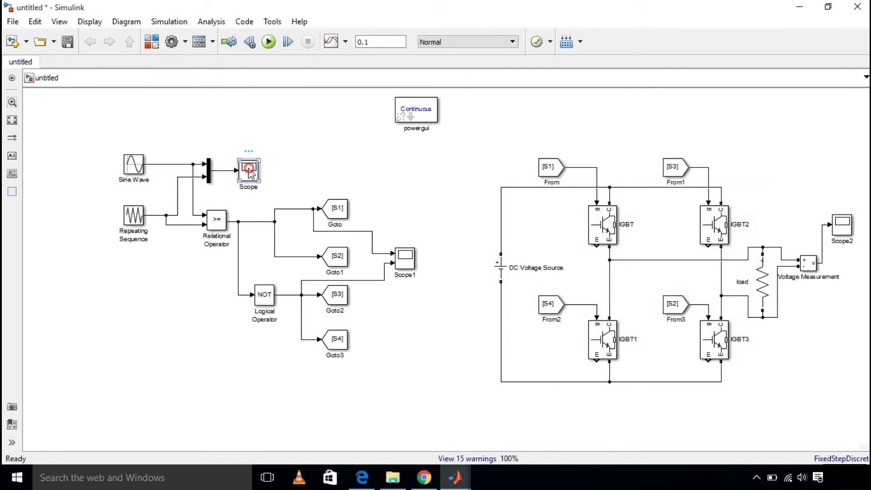
click(857, 6)
click(268, 41)
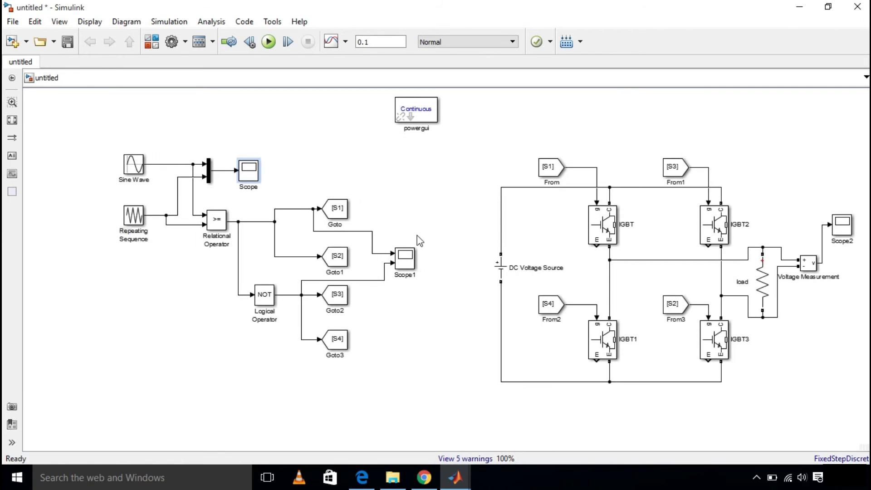
- View the two gate pulse signals on Scope1 and the load voltage on Scope2
click(408, 259)
double_click(408, 259)
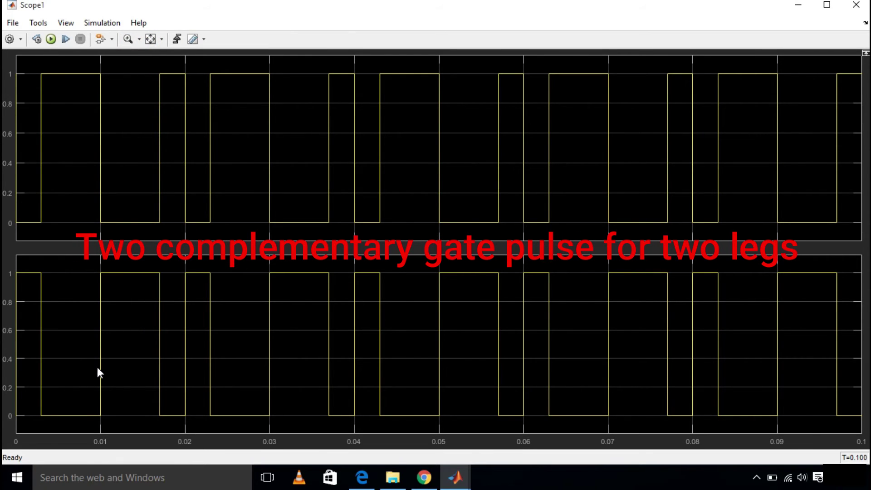
click(853, 9)
double_click(842, 227)
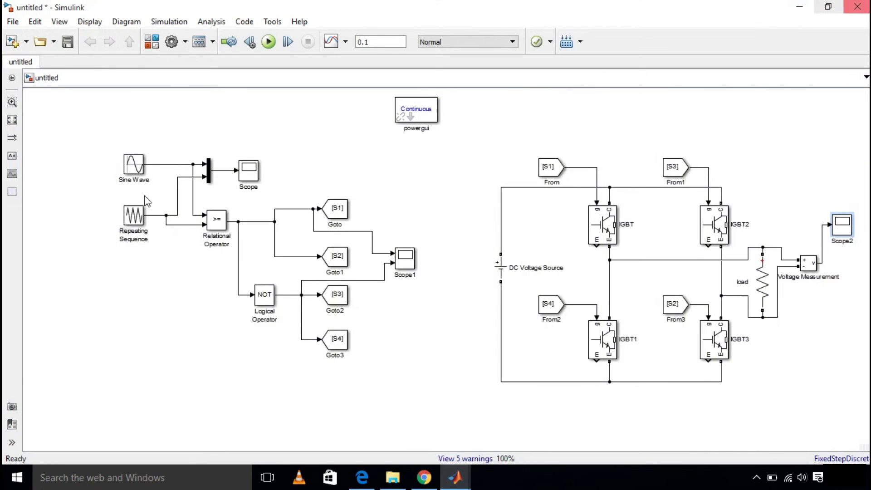
click(855, 4)
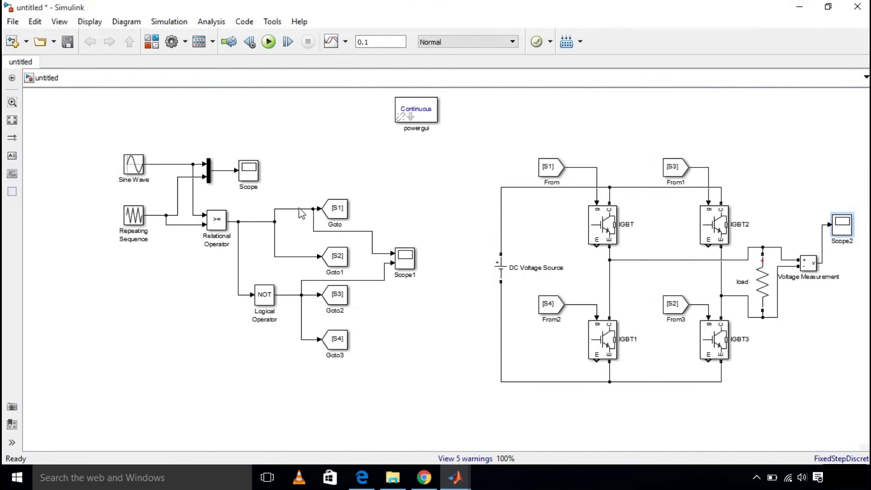
- Delete all the signal lines linking the Relational Operator output, the NOT block, the four Goto blocks and Scope1
click(238, 290)
key(Delete)
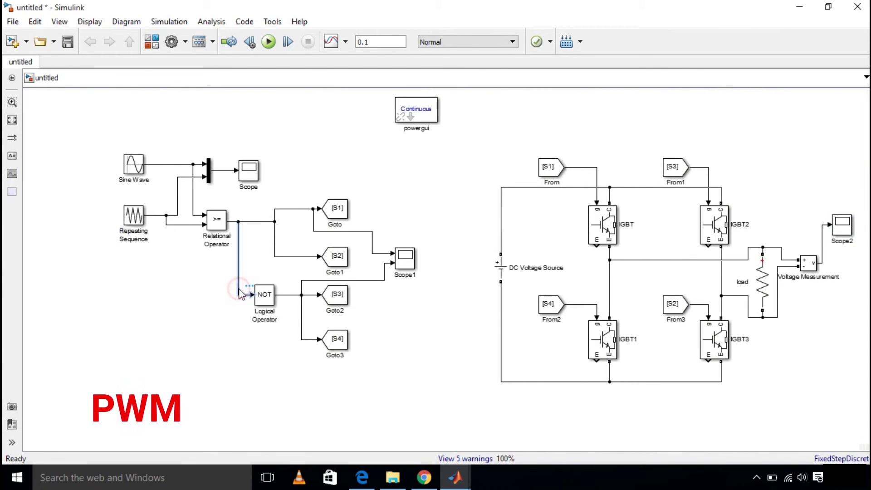
drag(286, 196, 319, 317)
key(Delete)
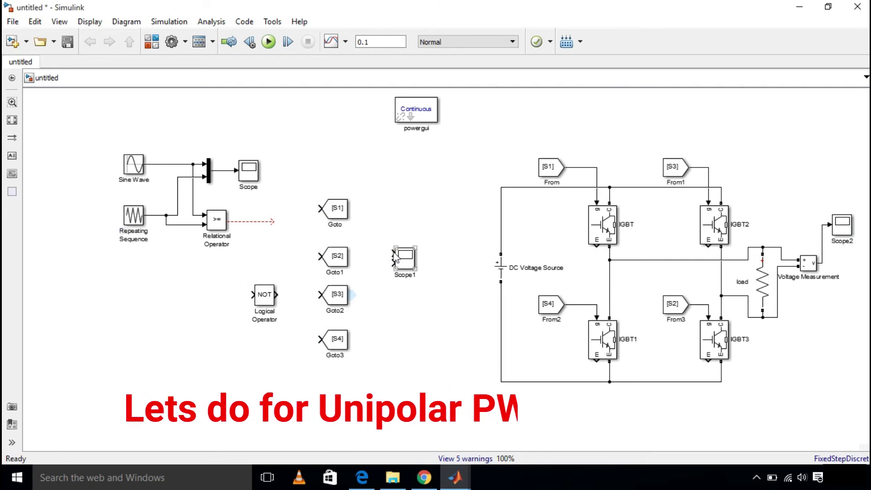
key(Delete)
- Place a copy of the Sine Wave block below the Repeating Sequence block
click(124, 174)
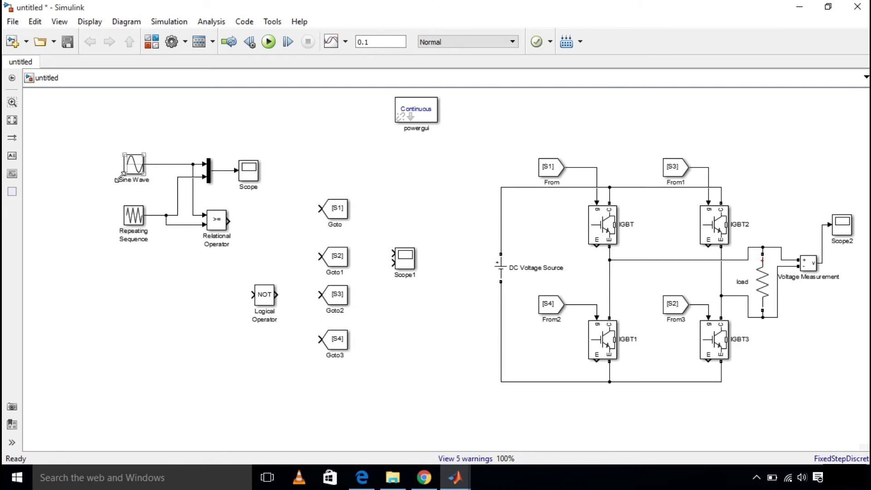
right_click(136, 286)
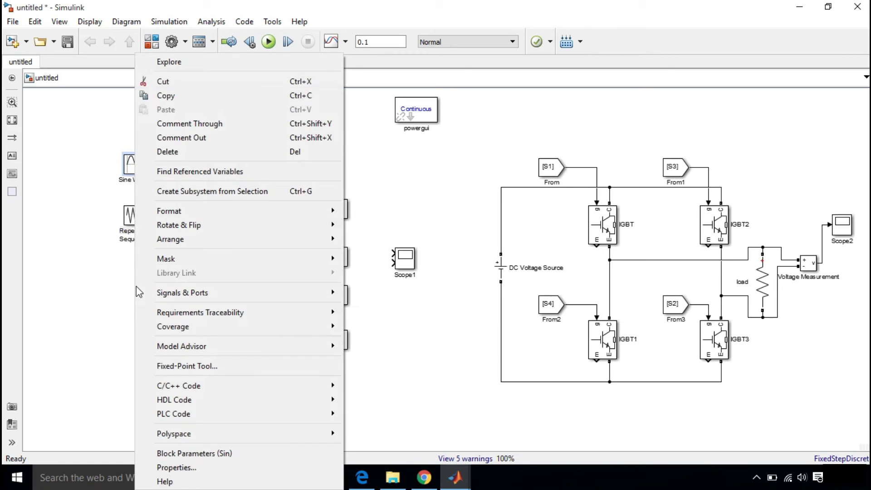
click(93, 257)
drag(134, 175, 132, 278)
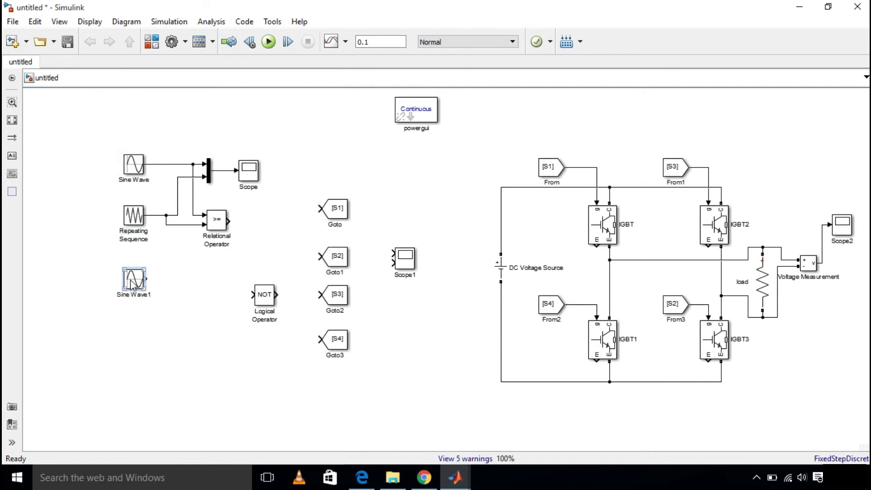
- Set the phase of Sine Wave1 to pi
double_click(132, 278)
scroll(438, 237, down, 3)
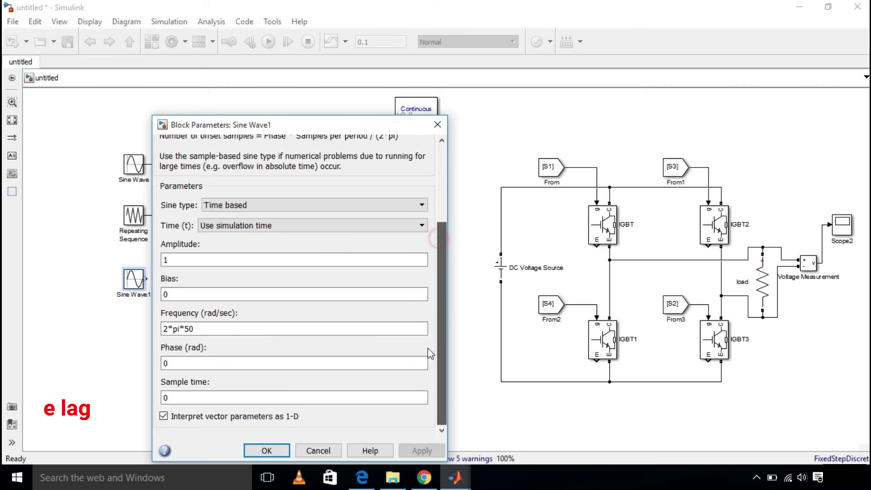
double_click(223, 364)
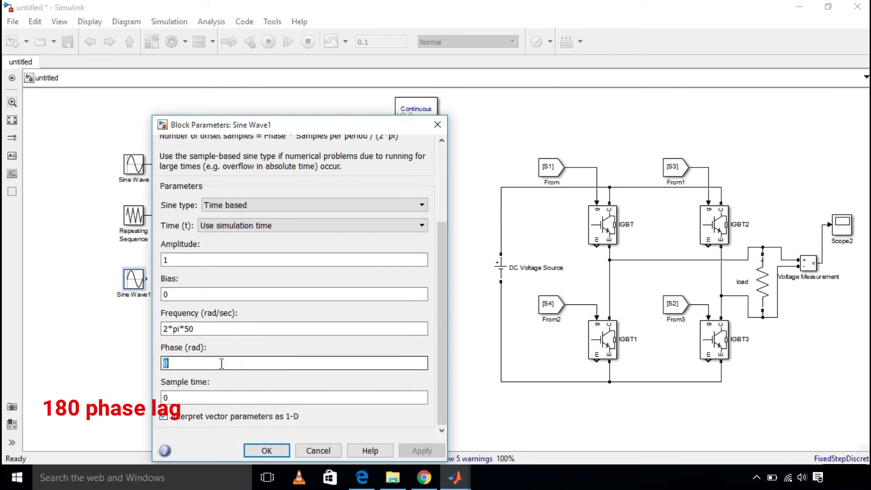
text(pi)
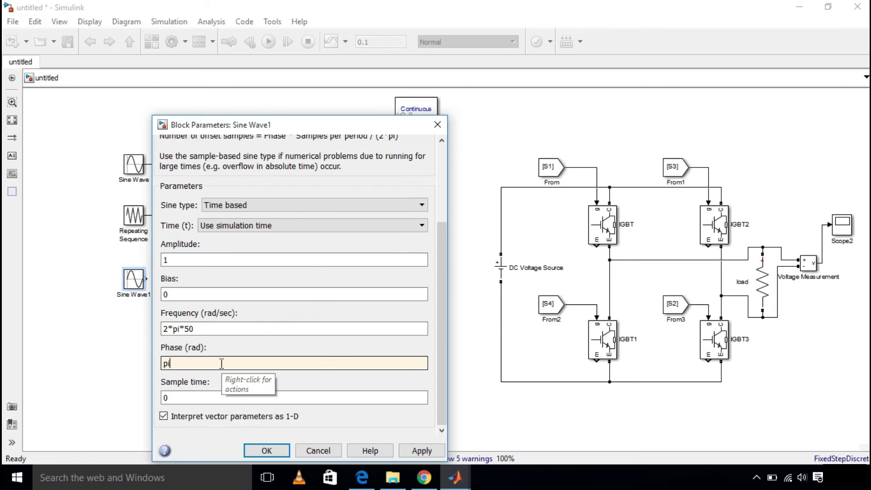
key(Return)
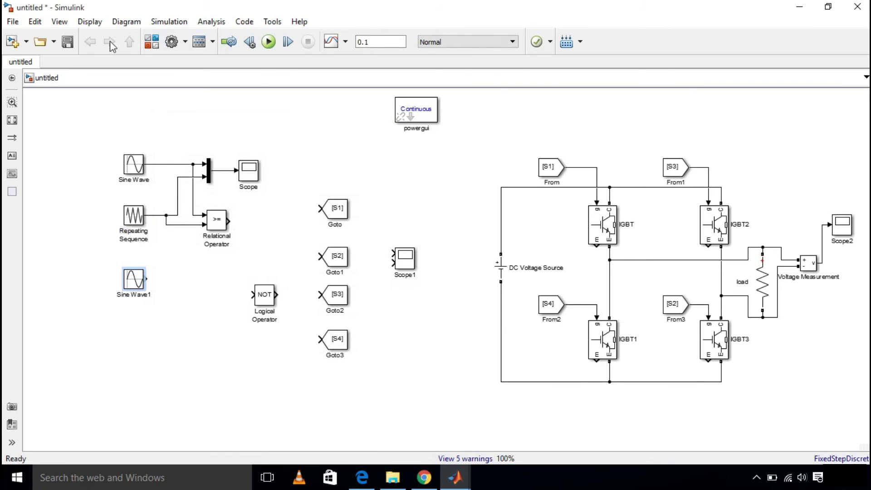
- Set the Mux to 3 inputs and connect Sine Wave1 to its third input
double_click(209, 170)
text(3)
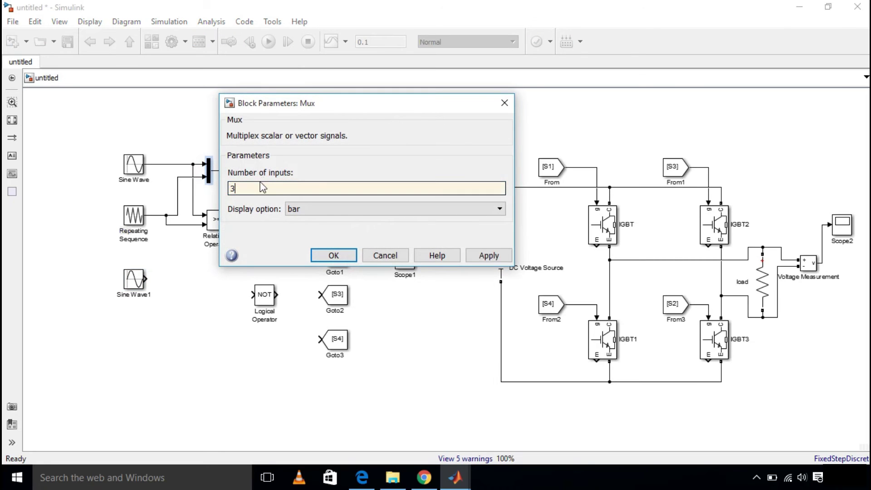
key(Return)
drag(145, 279, 207, 179)
click(288, 198)
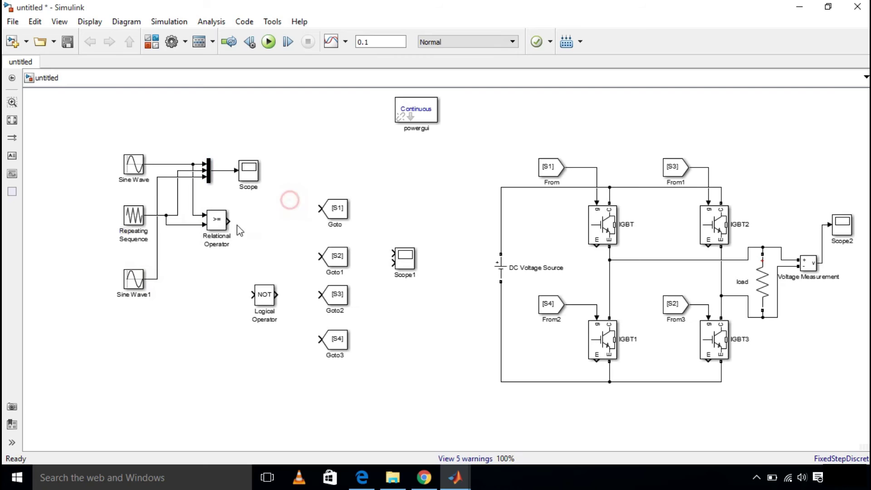
- Place a copy of the Relational Operator directly below the original
drag(216, 221, 216, 274)
click(251, 232)
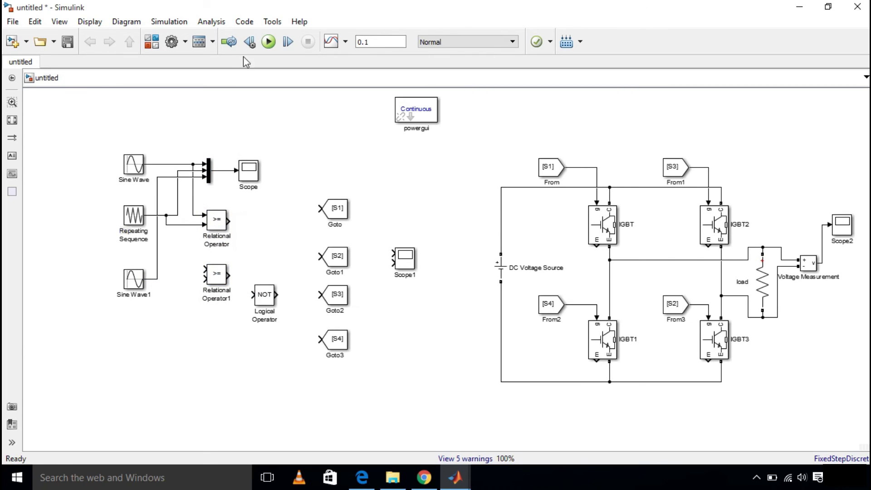
- Run the simulation and view both sine references with the carrier on Scope
click(269, 41)
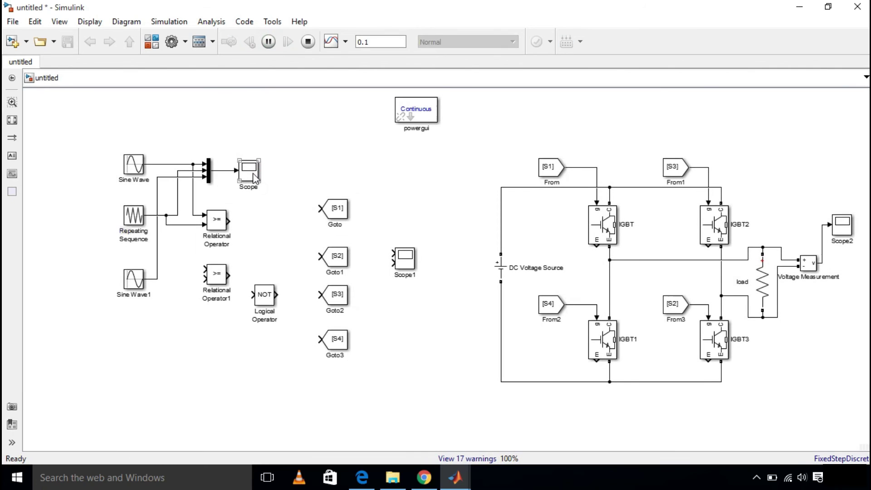
double_click(252, 173)
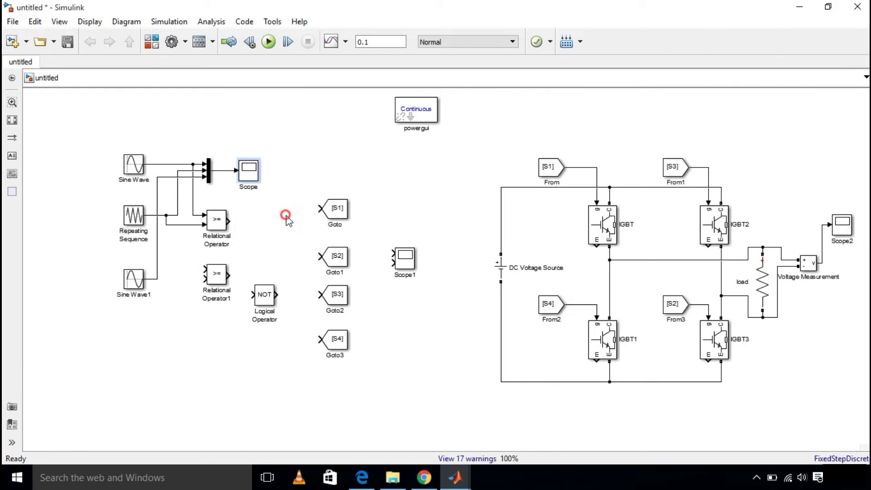
click(285, 215)
- Connect Relational Operator1's first input to Sine Wave1 and its second input to the Repeating Sequence signal
click(329, 220)
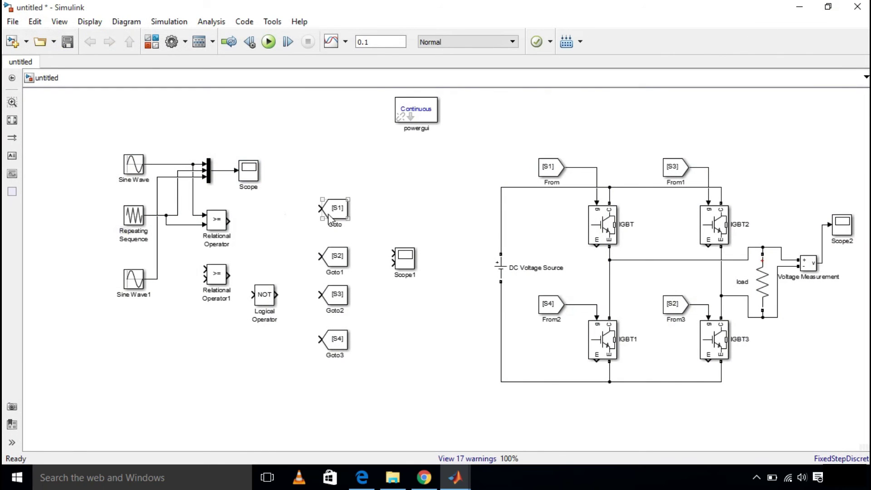
click(222, 234)
mouse_move(204, 269)
mouse_down()
mouse_move(166, 220)
mouse_move(157, 272)
mouse_move(160, 215)
mouse_up()
click(200, 279)
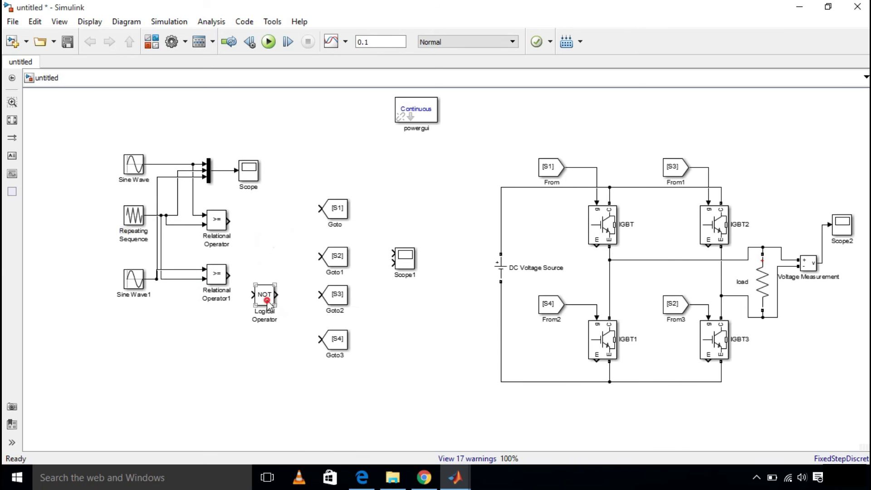
- Move the NOT block up beside the Relational Operators and place a copy of it below
drag(266, 298, 269, 257)
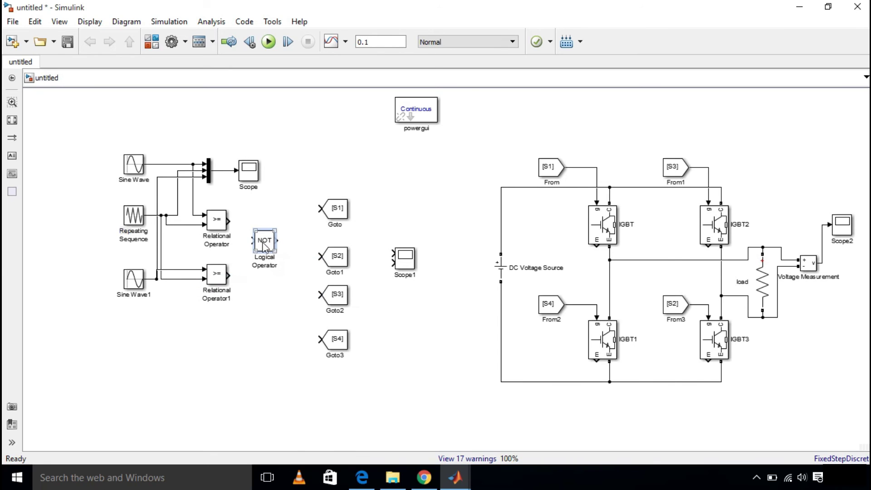
right_click(263, 254)
click(235, 305)
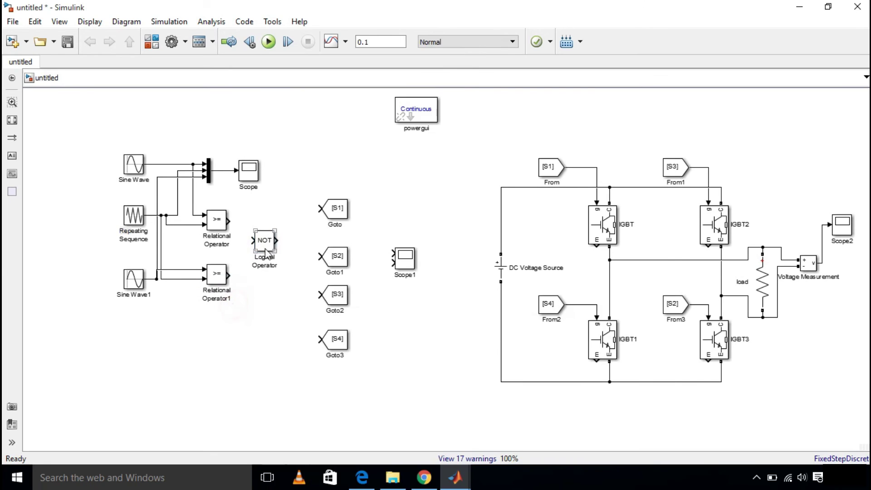
drag(266, 245, 266, 312)
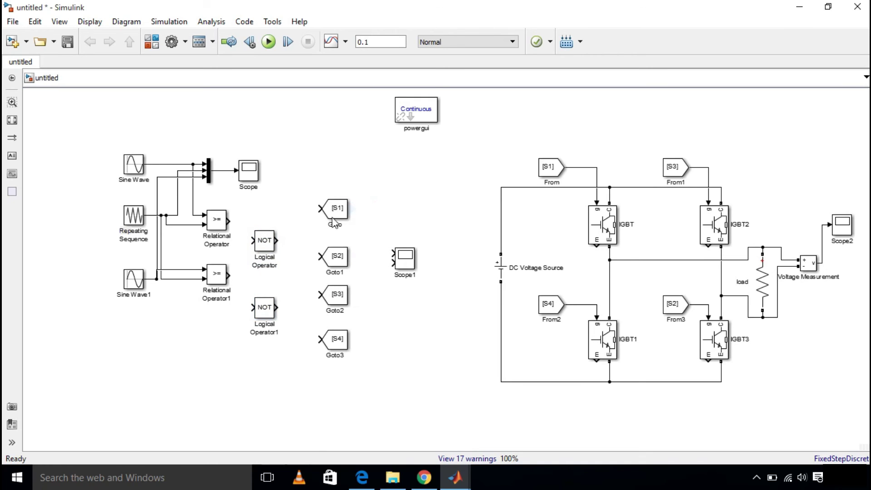
- Connect the Relational Operator's output to the S1 Goto block and align the block with that output
drag(333, 217, 319, 225)
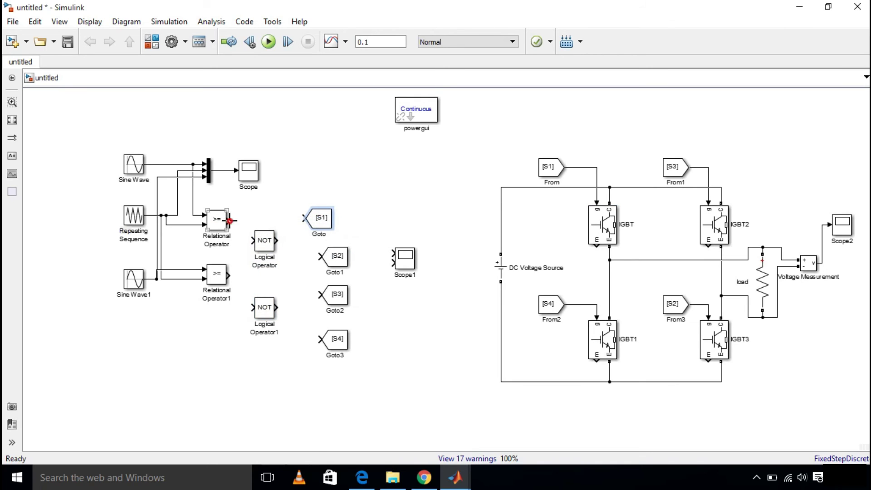
drag(228, 220, 320, 225)
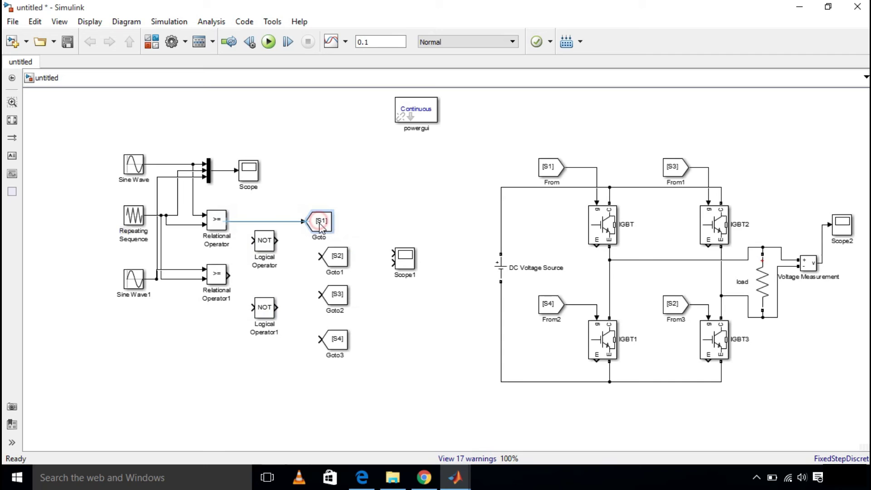
click(382, 188)
- Move Relational Operator1 and the second NOT block down, and connect Relational Operator1's output to the S3 Goto block
click(251, 303)
drag(218, 276, 255, 366)
click(232, 358)
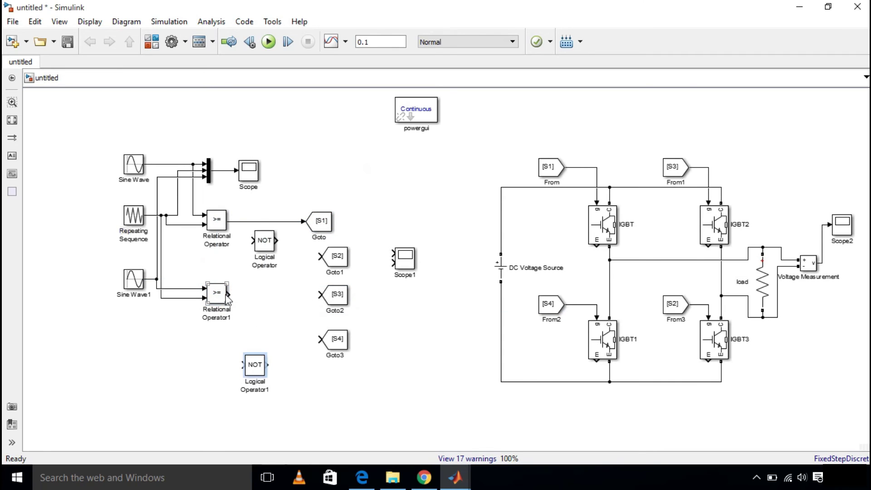
drag(229, 292, 323, 298)
click(398, 317)
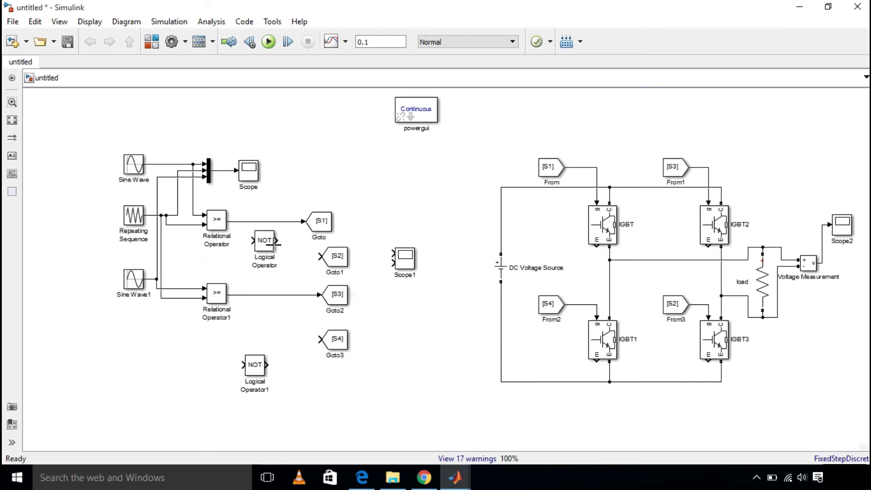
- Swap the S2 and S4 Goto blocks so S4 sits between S1 and S3, and align S1 and S4 with S3
drag(262, 256, 259, 260)
drag(334, 255, 324, 273)
drag(326, 379, 326, 332)
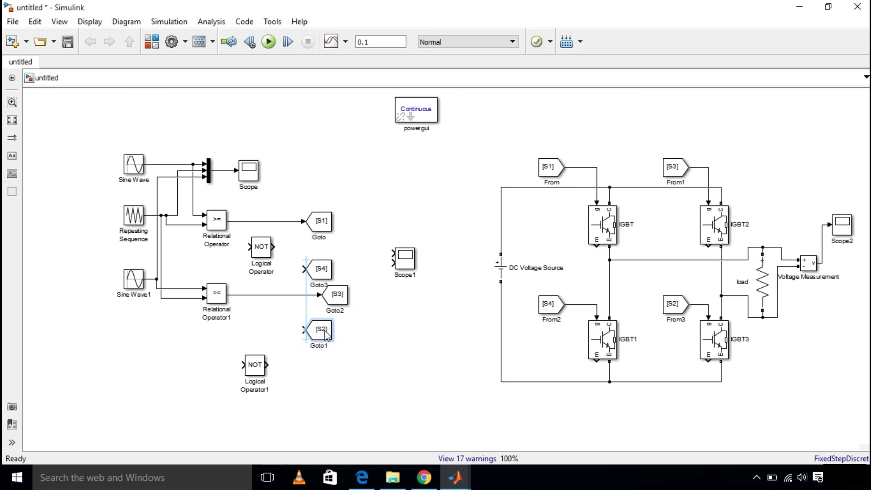
click(325, 275)
drag(326, 275, 331, 266)
drag(324, 223, 336, 225)
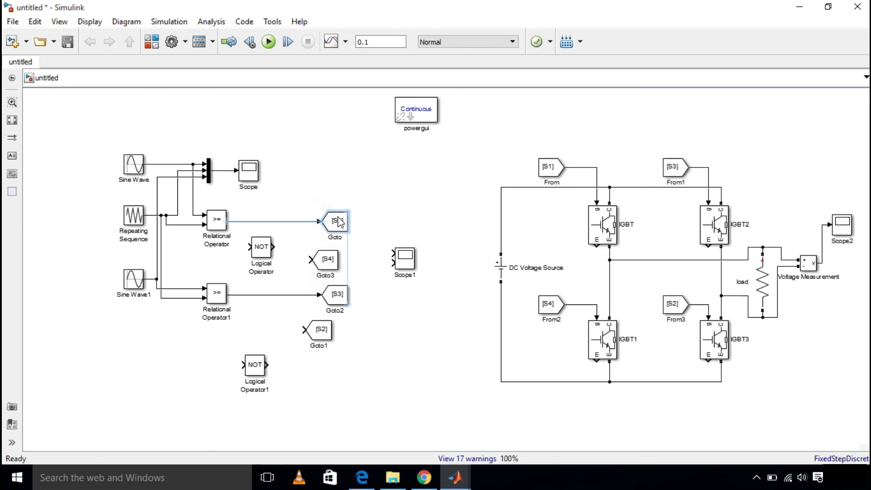
click(327, 265)
drag(327, 266, 335, 264)
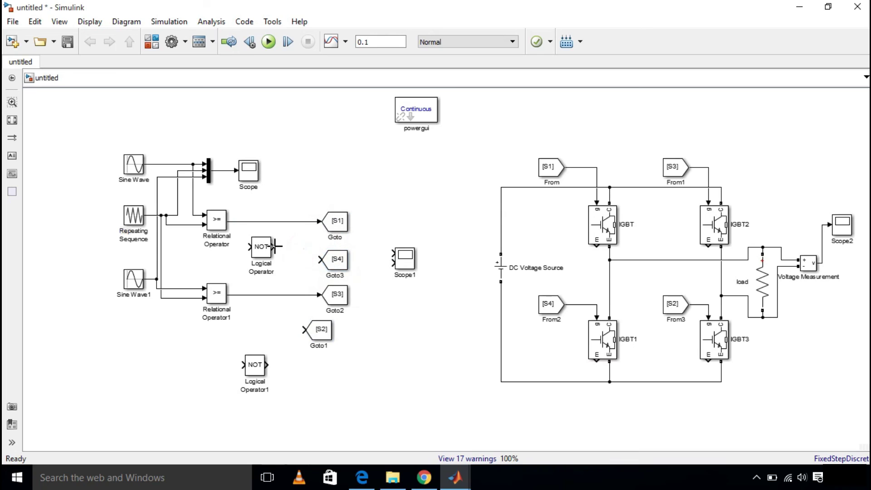
- Connect the first NOT block's output to the S4 Goto block and its input to the Relational Operator's output line
drag(272, 246, 318, 260)
drag(248, 247, 240, 223)
- Wire the second NOT block between Relational Operator1's output line and the S2 Goto block, and align S2 with the other Goto blocks
drag(254, 361, 271, 332)
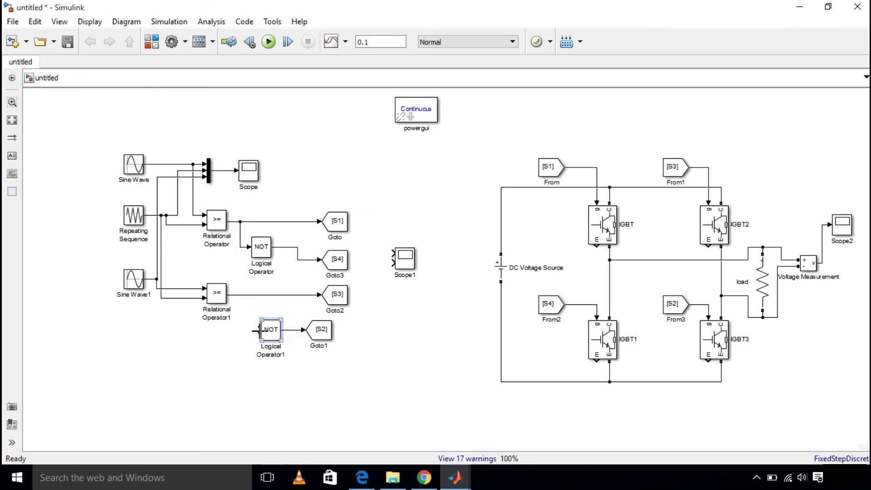
click(237, 340)
drag(259, 329, 236, 295)
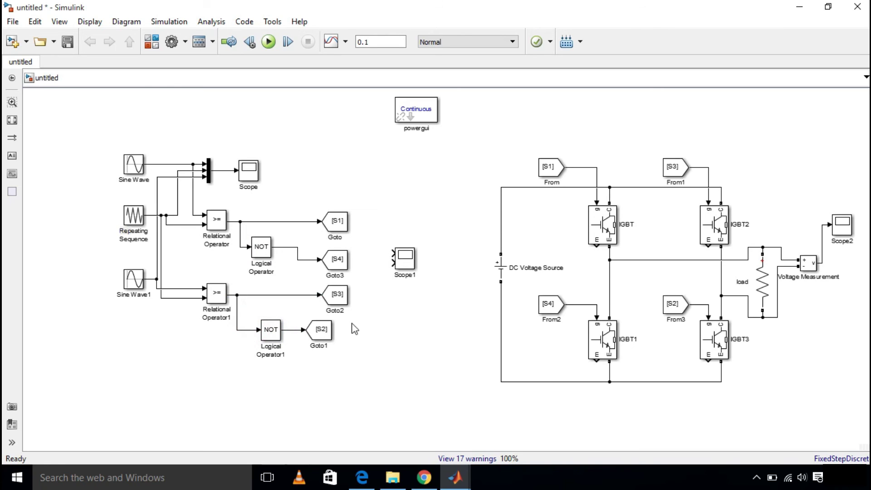
drag(319, 329, 335, 329)
click(414, 312)
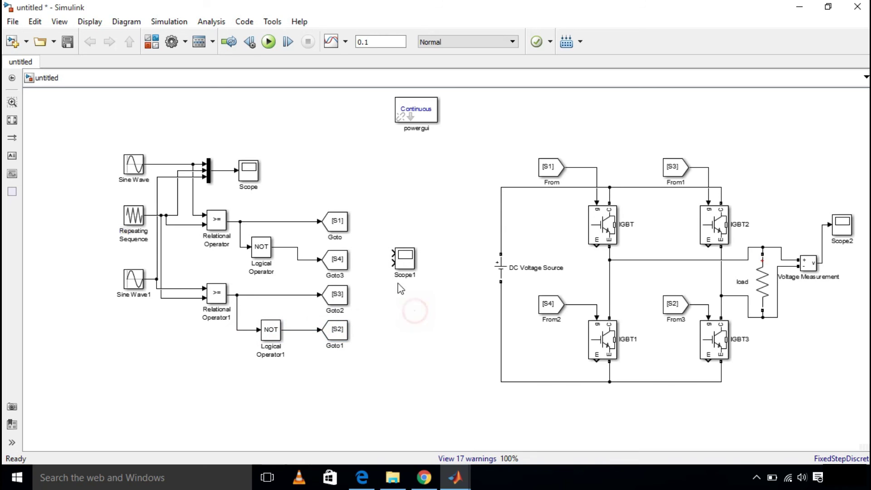
- Connect Scope1's first input to the S1 signal line and its second input to the S3 signal line
click(393, 256)
drag(393, 254, 305, 221)
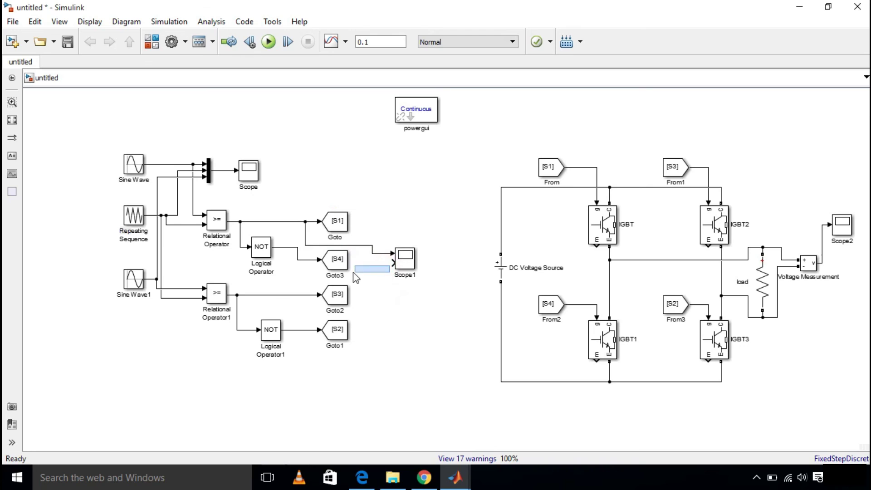
mouse_move(389, 266)
mouse_down()
mouse_move(307, 280)
mouse_move(297, 295)
mouse_up()
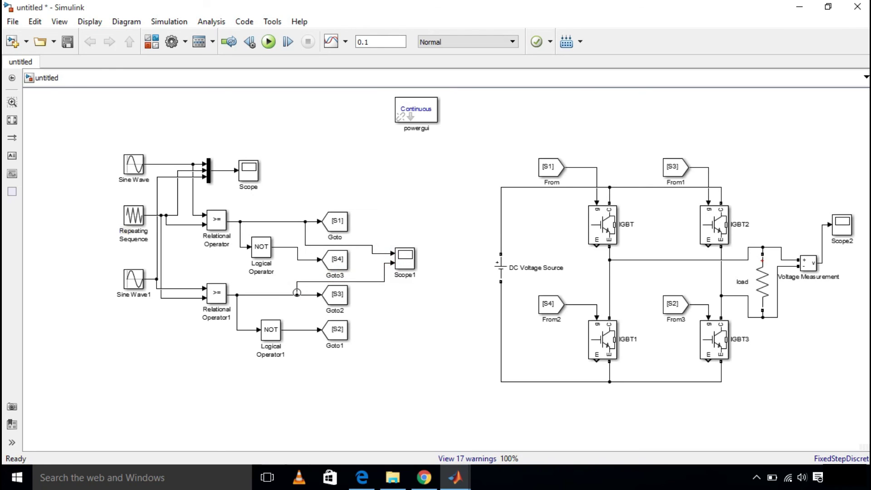
- Run the simulation and view the S1 and S3 gate pulses on Scope1 and the load voltage on Scope2
click(268, 42)
double_click(404, 255)
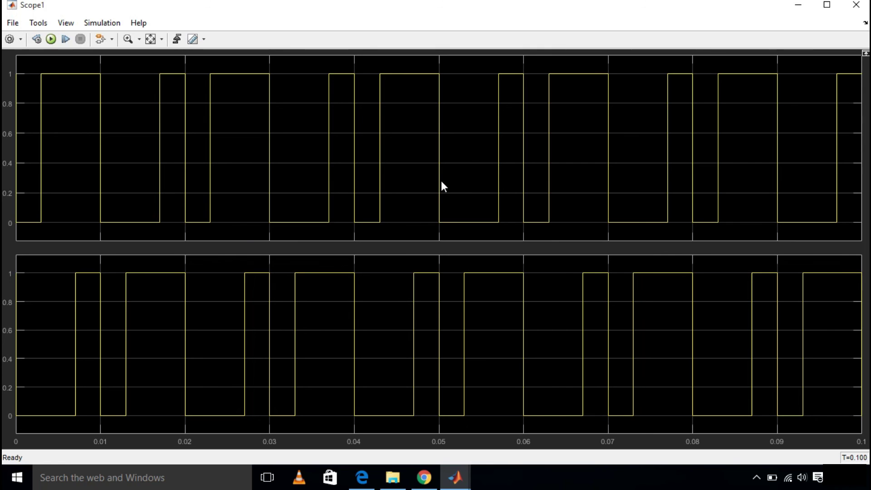
click(826, 4)
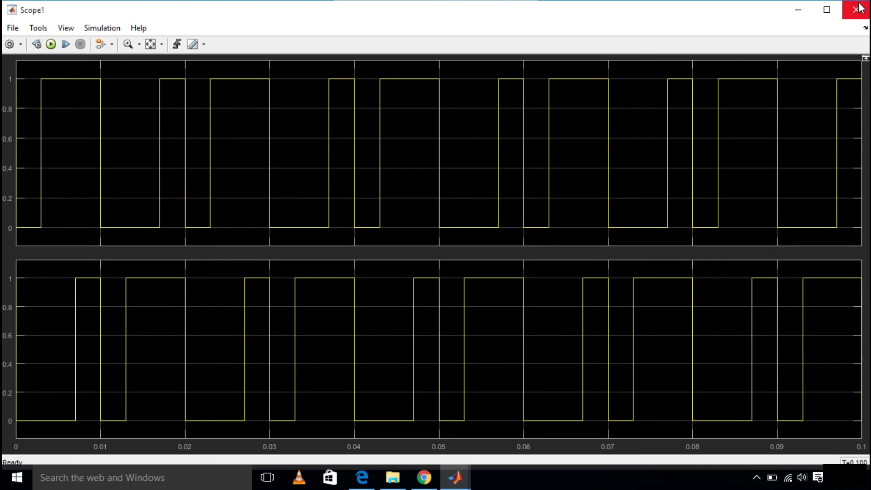
click(856, 5)
double_click(843, 227)
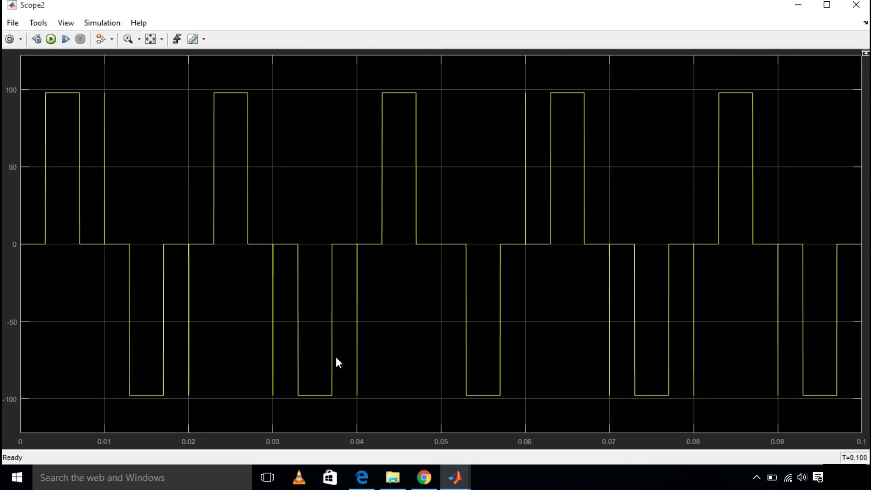
click(865, 9)
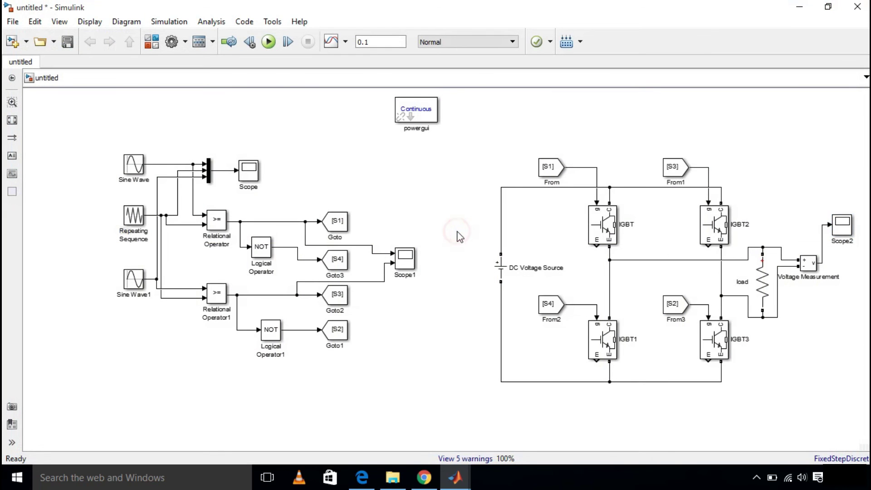